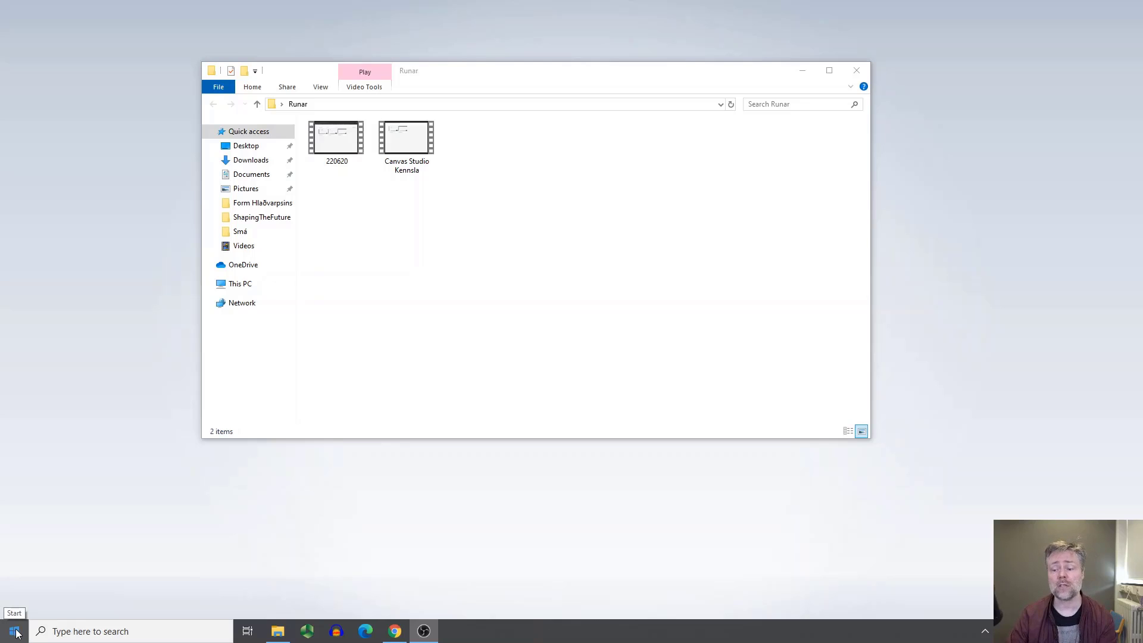
left_click(15, 632)
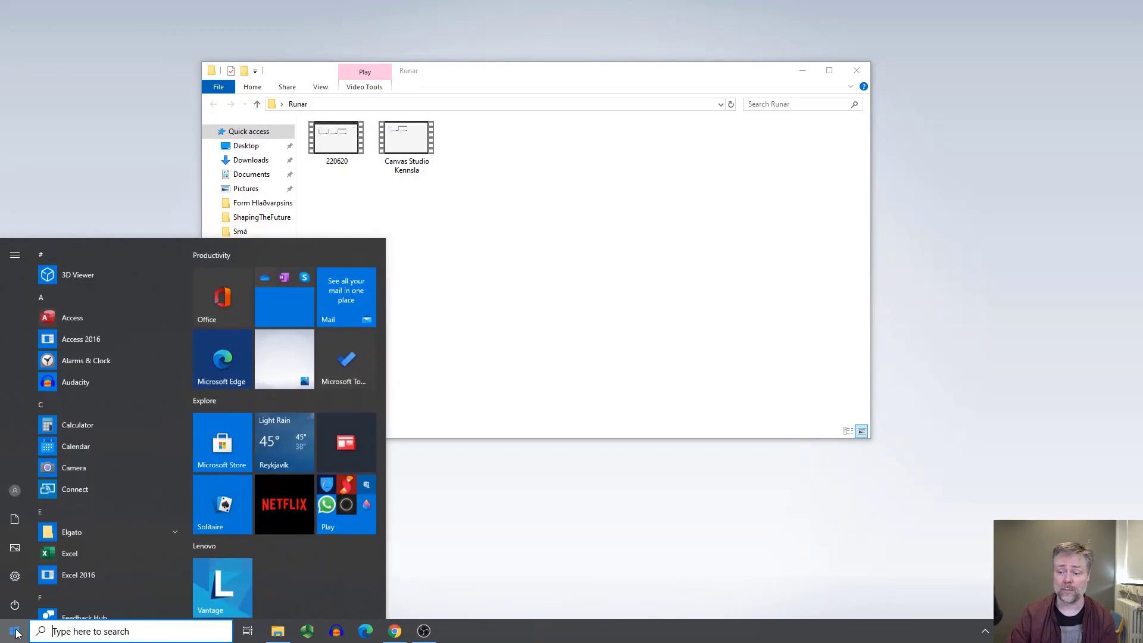
scroll(102, 402, "down", 15)
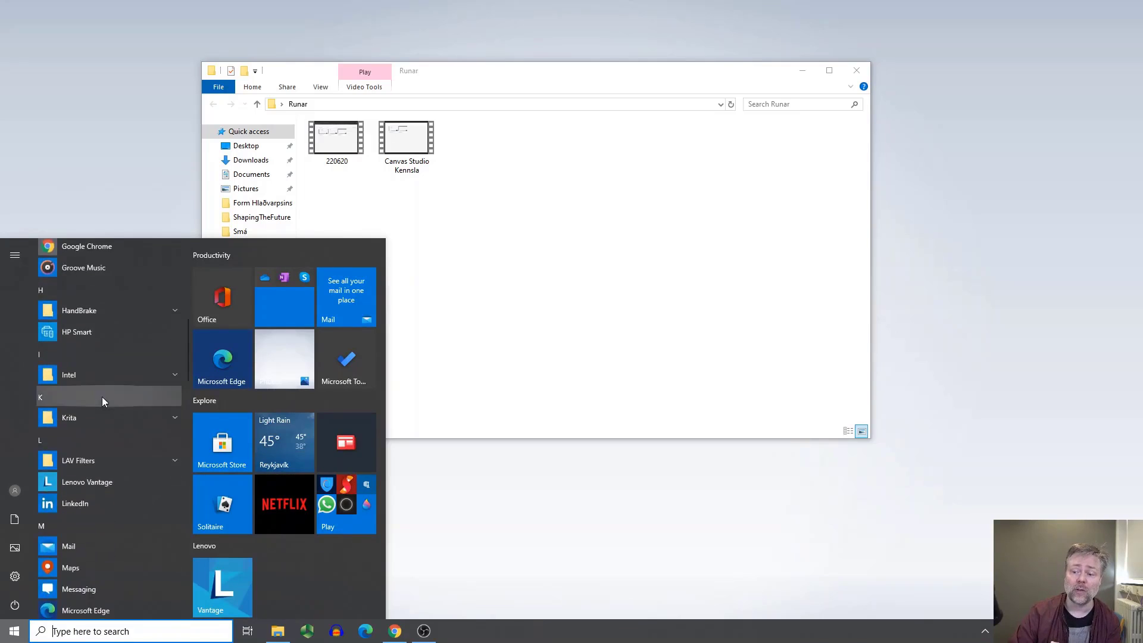
scroll(100, 408, "down", 10)
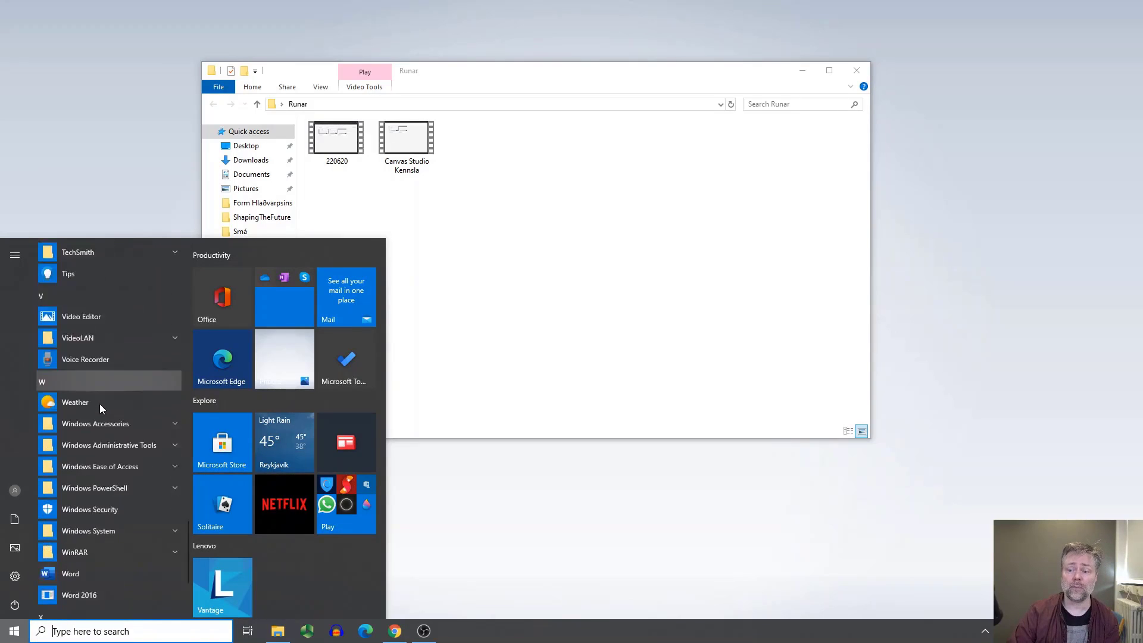
scroll(100, 409, "up", 1)
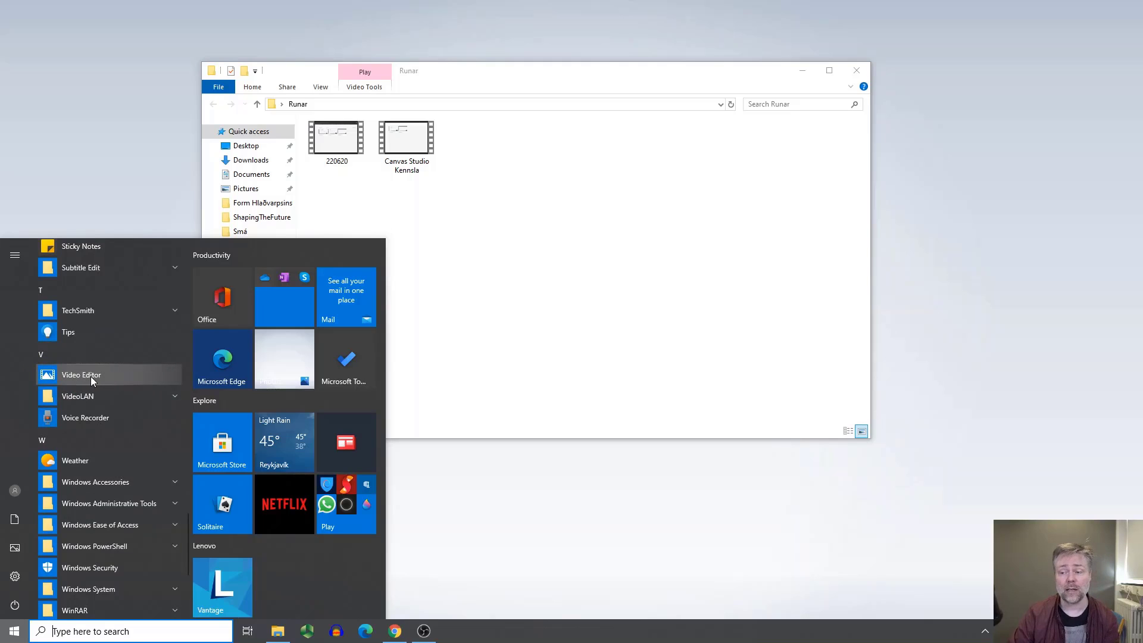
left_click(475, 518)
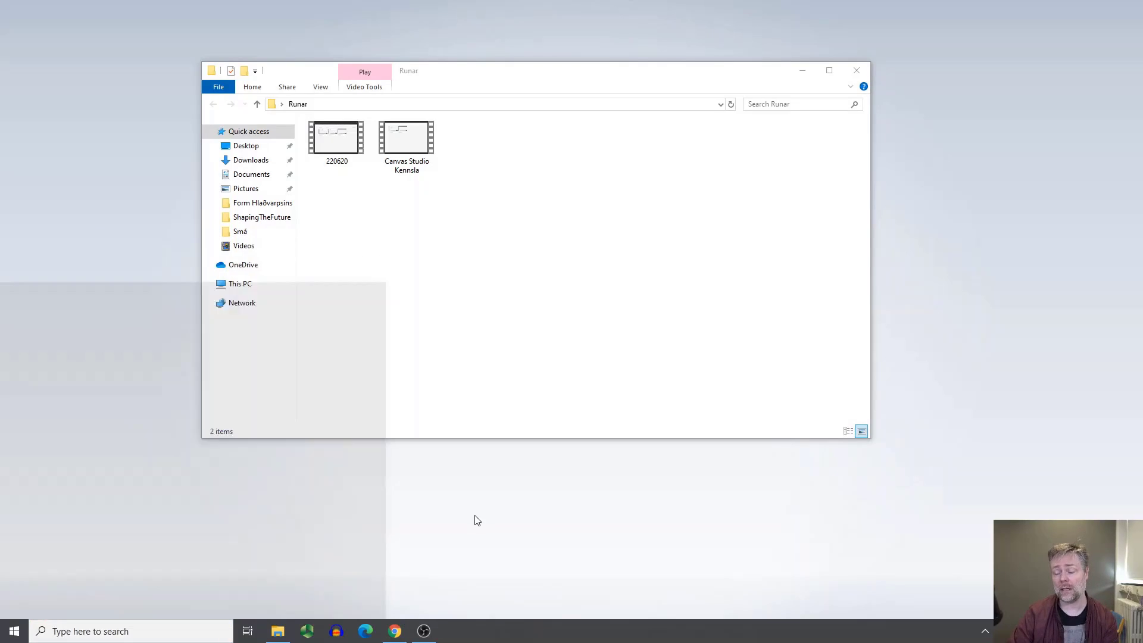
Search Windows for the Video Editor app and open it
left_click(87, 634)
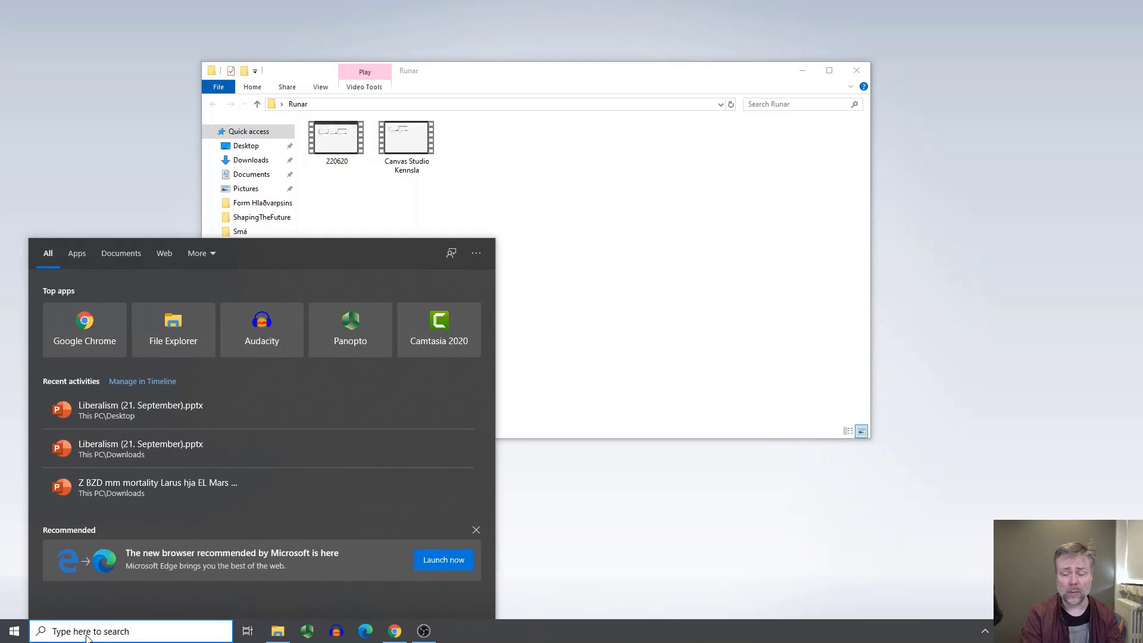
type("vi")
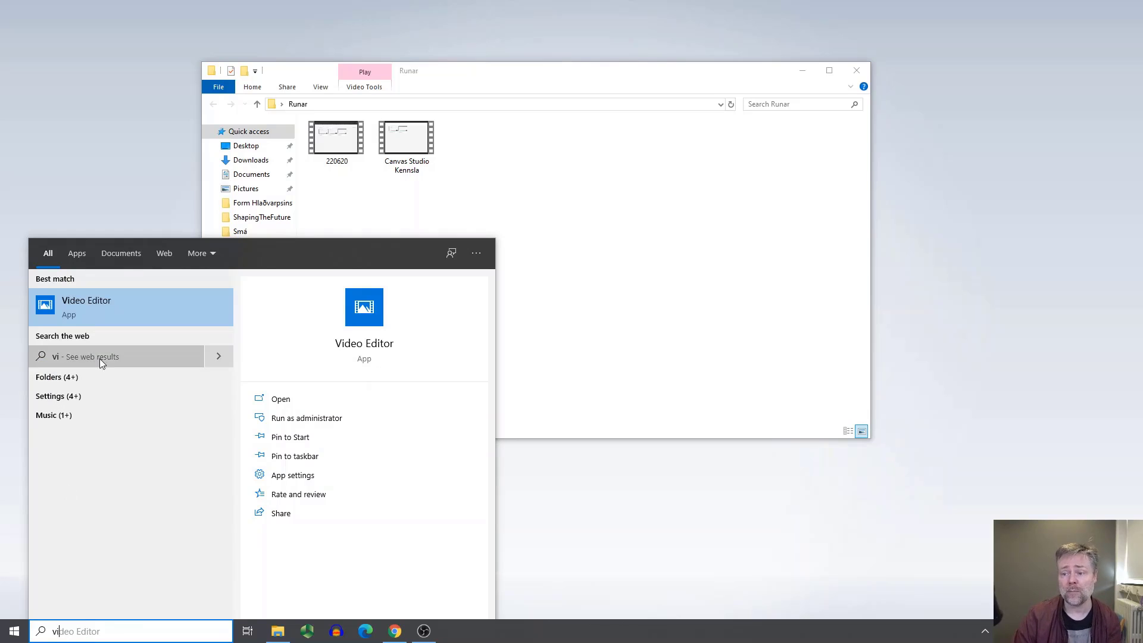
left_click(144, 304)
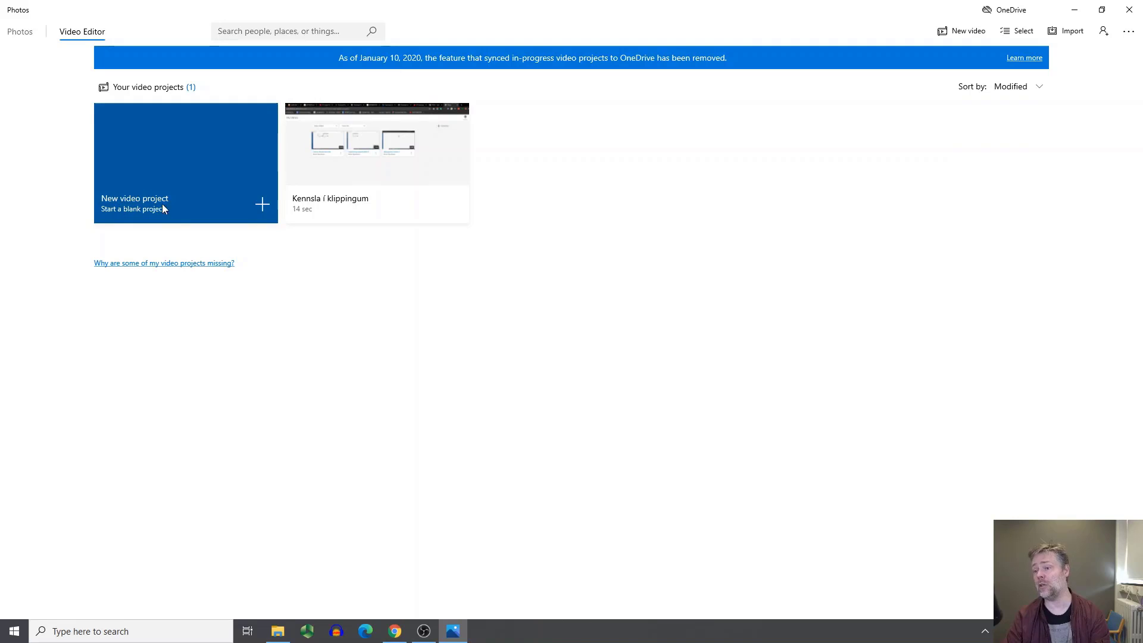
Create a new blank video project named Kennsla
left_click(262, 209)
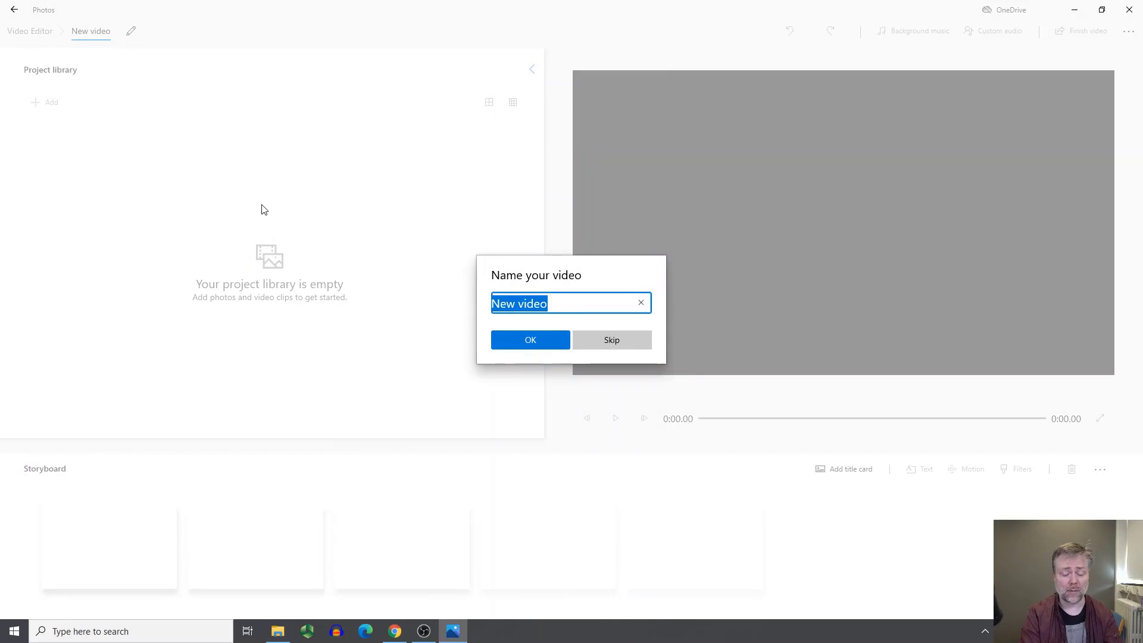
type("Kennsla")
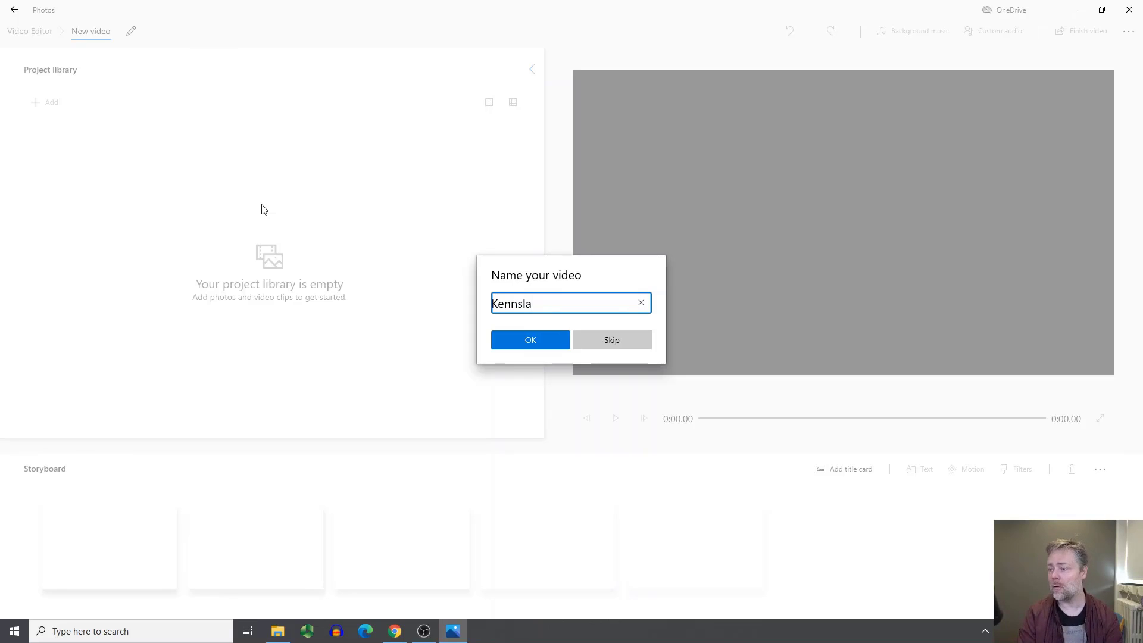
key("Return")
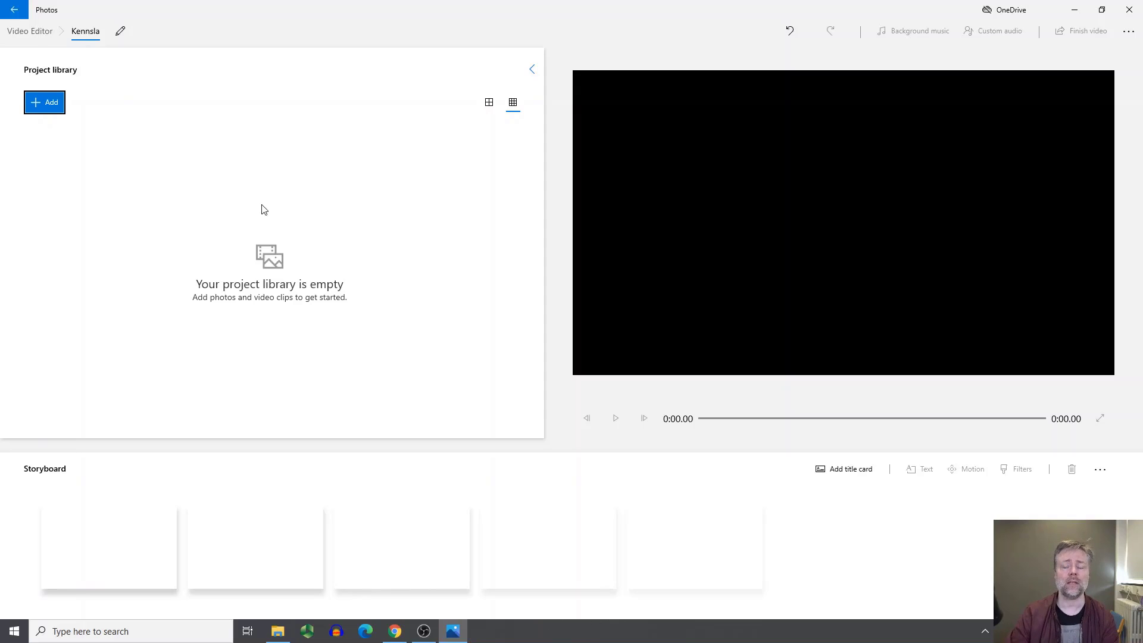
Add the videos 220620 and Canvas Studio Kennsla from the Runar folder on this PC to the project library
left_click(43, 106)
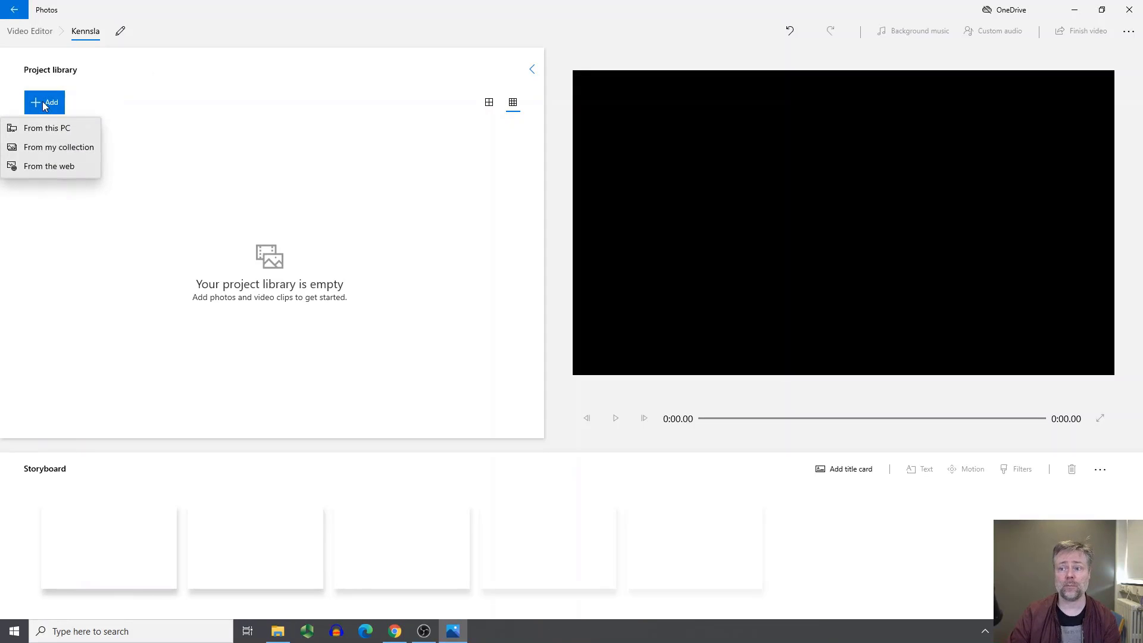
left_click(42, 134)
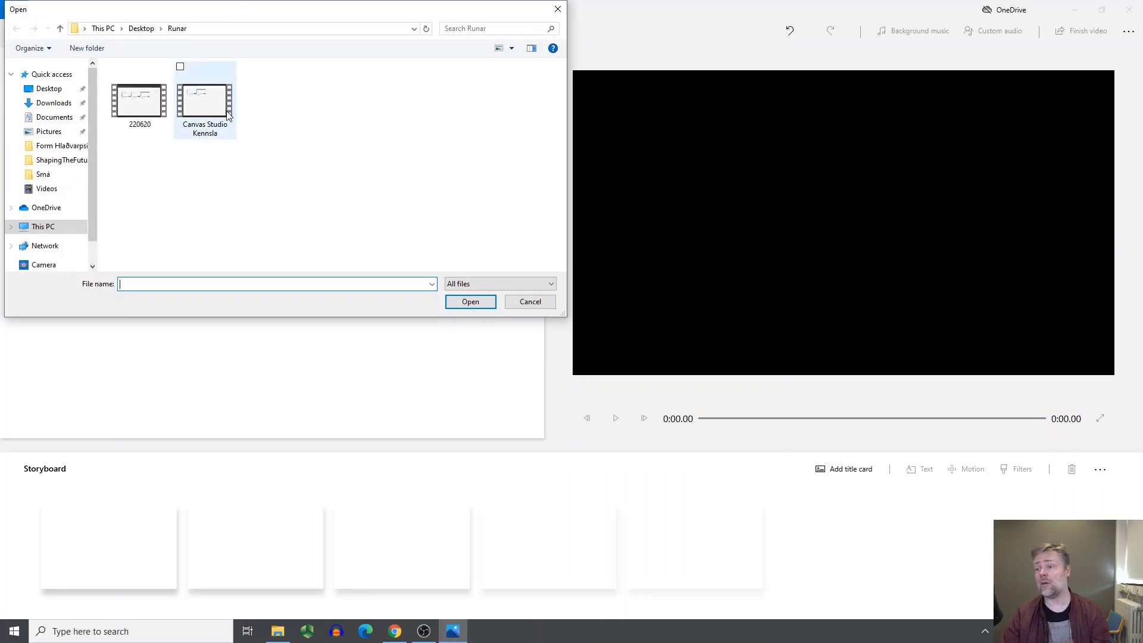
left_click_drag(234, 16, 527, 99)
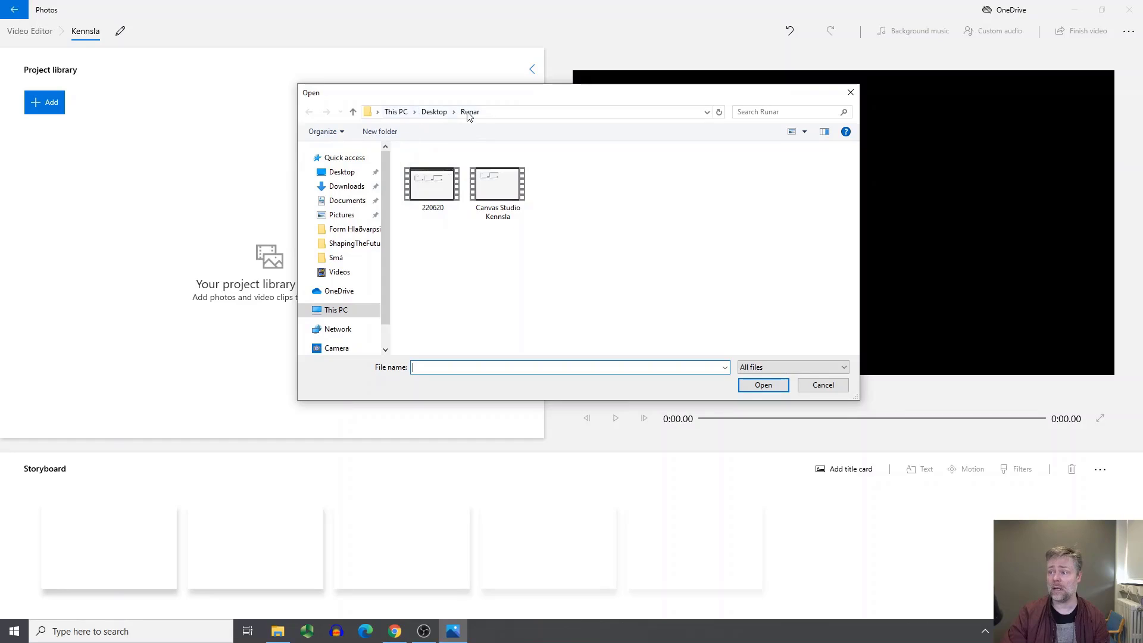
left_click(422, 202)
left_click(499, 200)
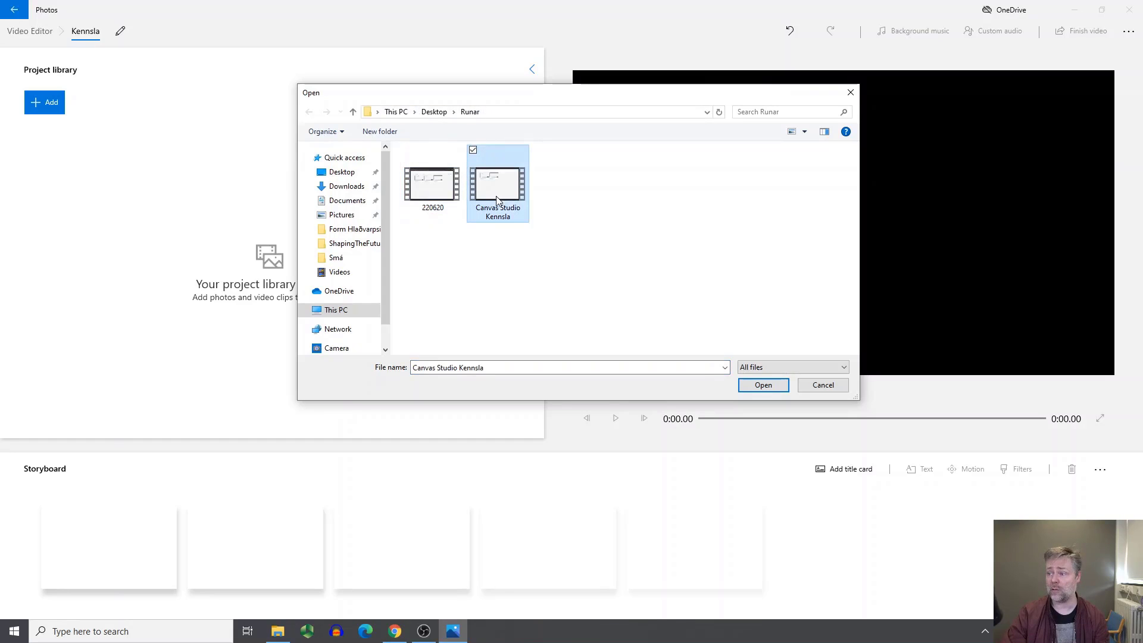
left_click_drag(592, 290, 415, 169)
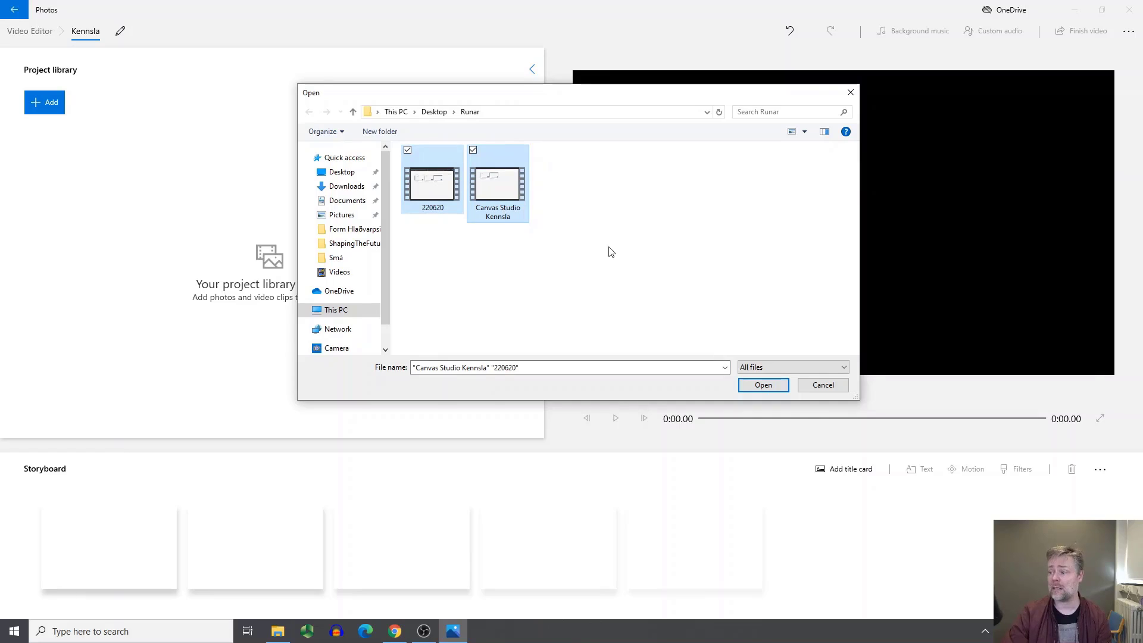
left_click(767, 385)
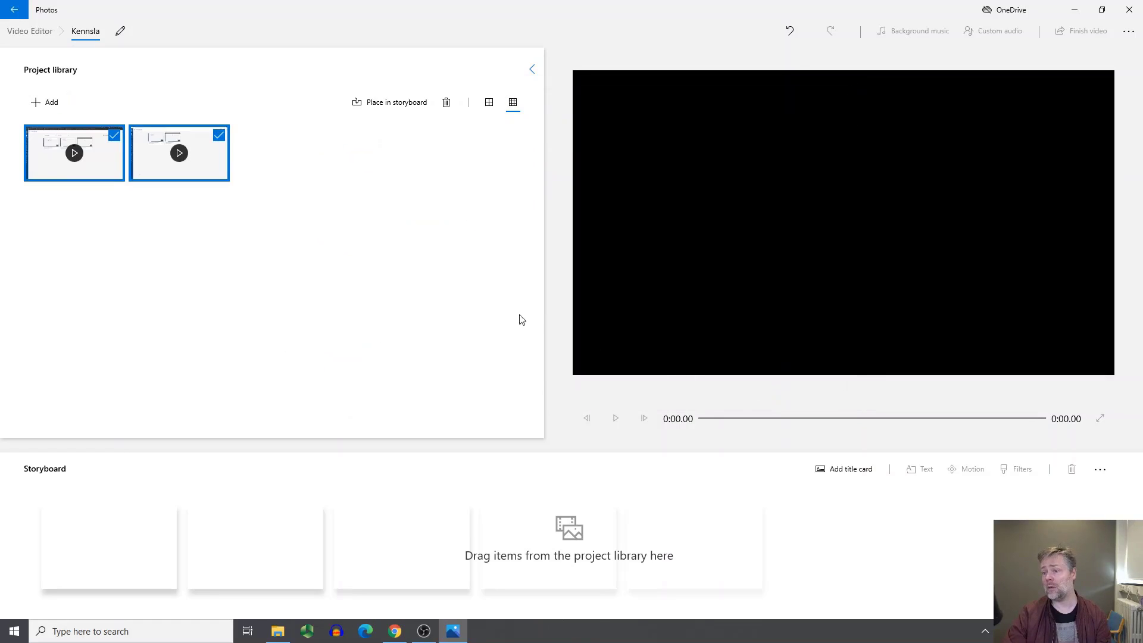
Place the Canvas Studio Kennsla clip first in the storyboard and the 220620 clip second
left_click(274, 226)
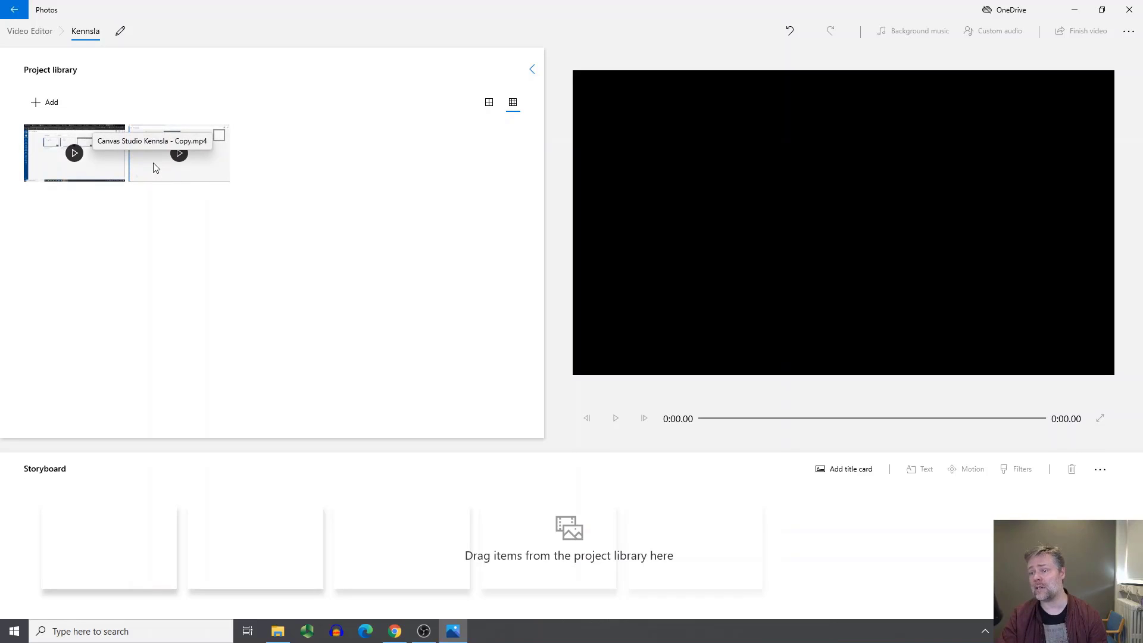
left_click_drag(154, 167, 119, 552)
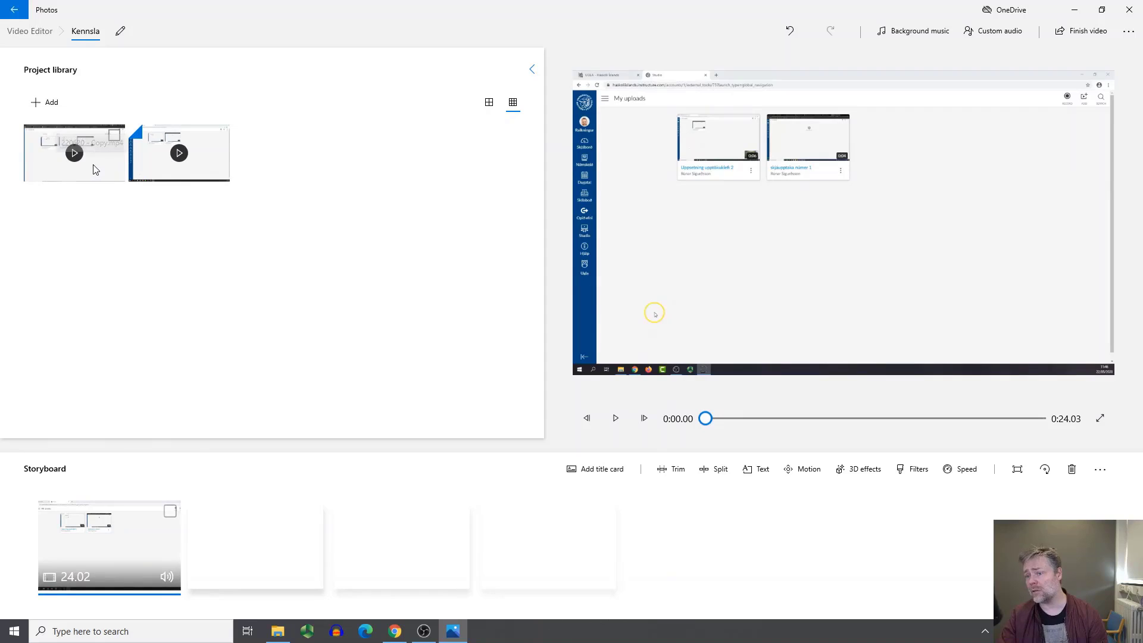
left_click_drag(94, 170, 275, 562)
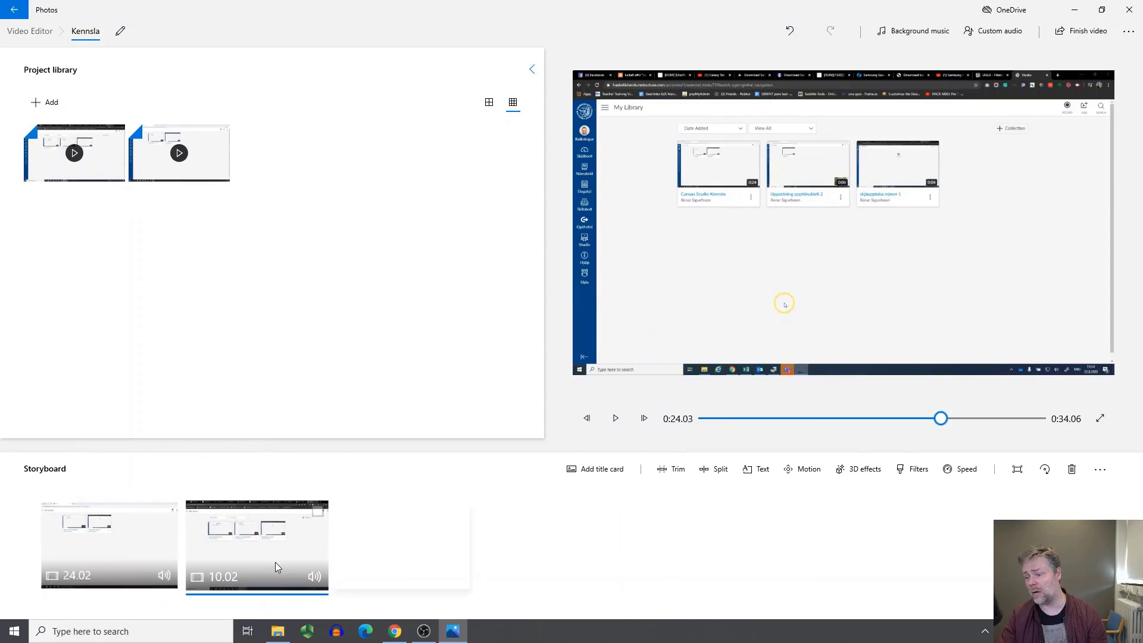
Trim the first storyboard clip so it starts at about 0:03.83 and ends at about 0:17.80
left_click(95, 556)
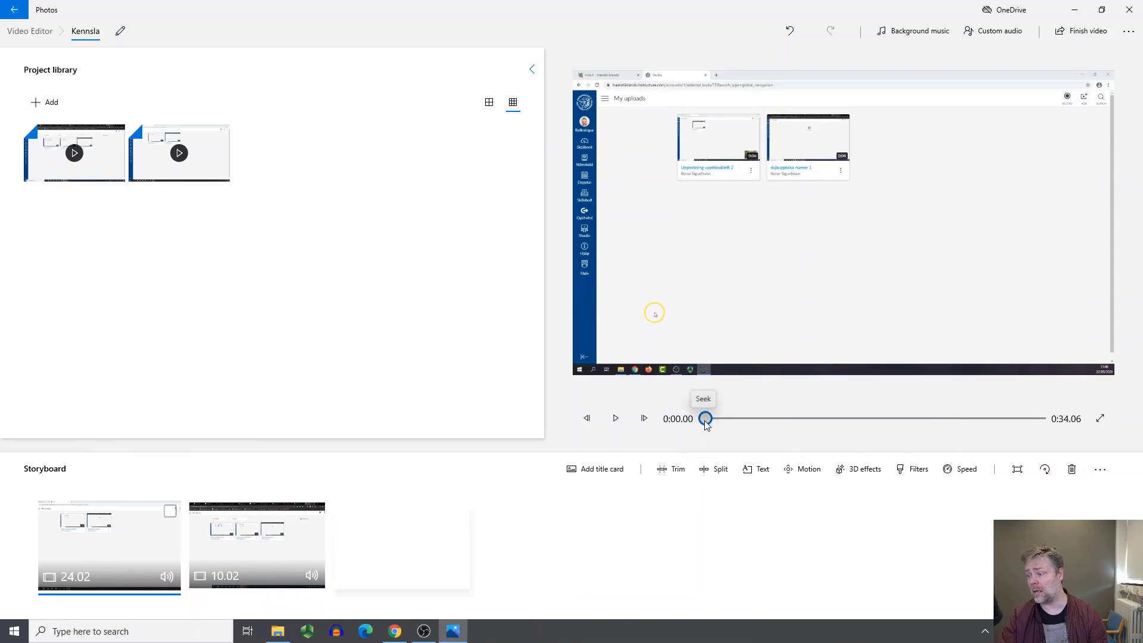
right_click(112, 550)
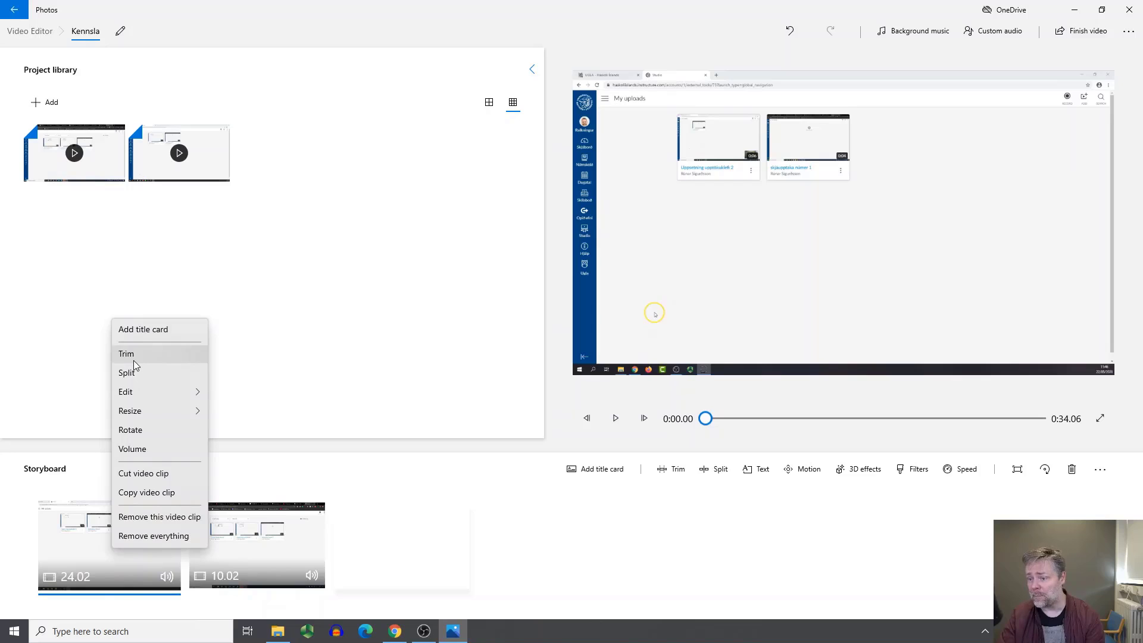
left_click(288, 429)
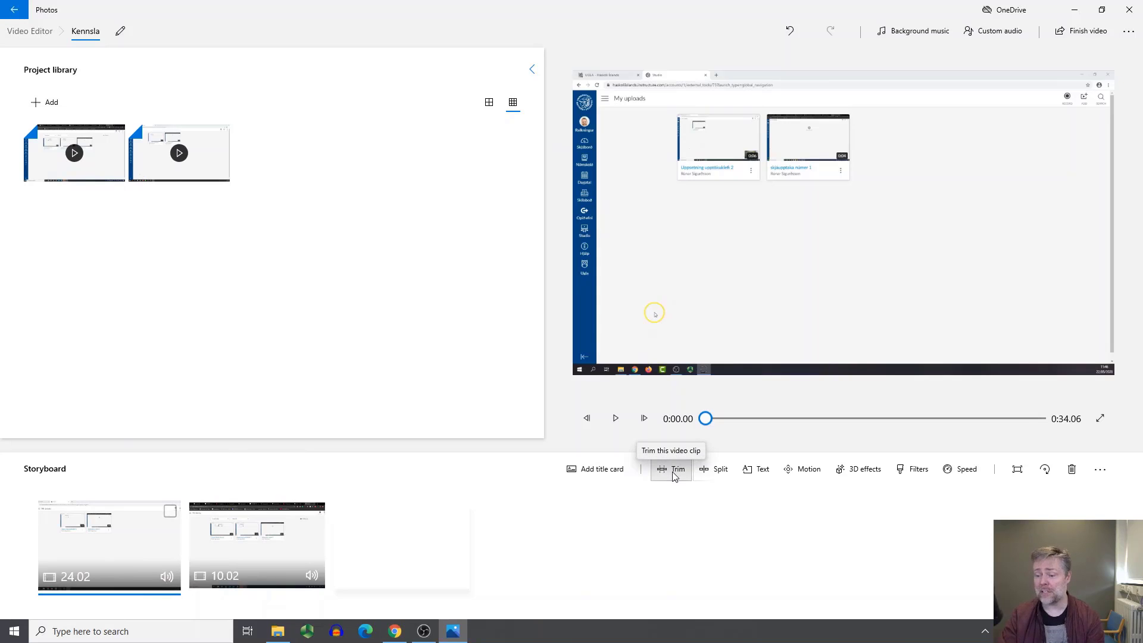
right_click(137, 537)
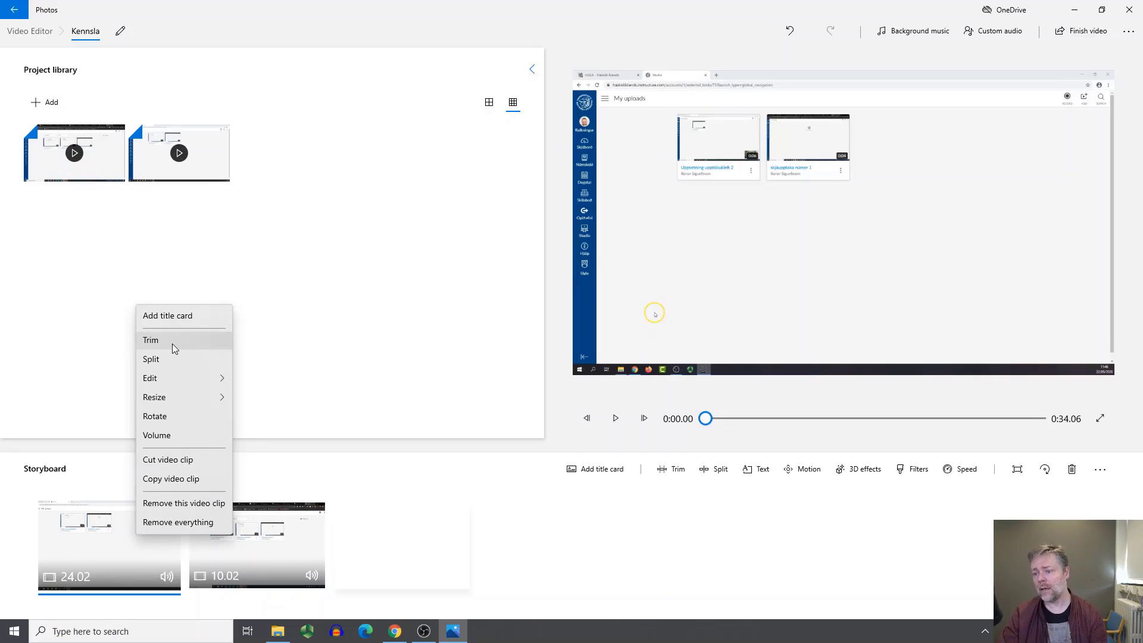
left_click(173, 344)
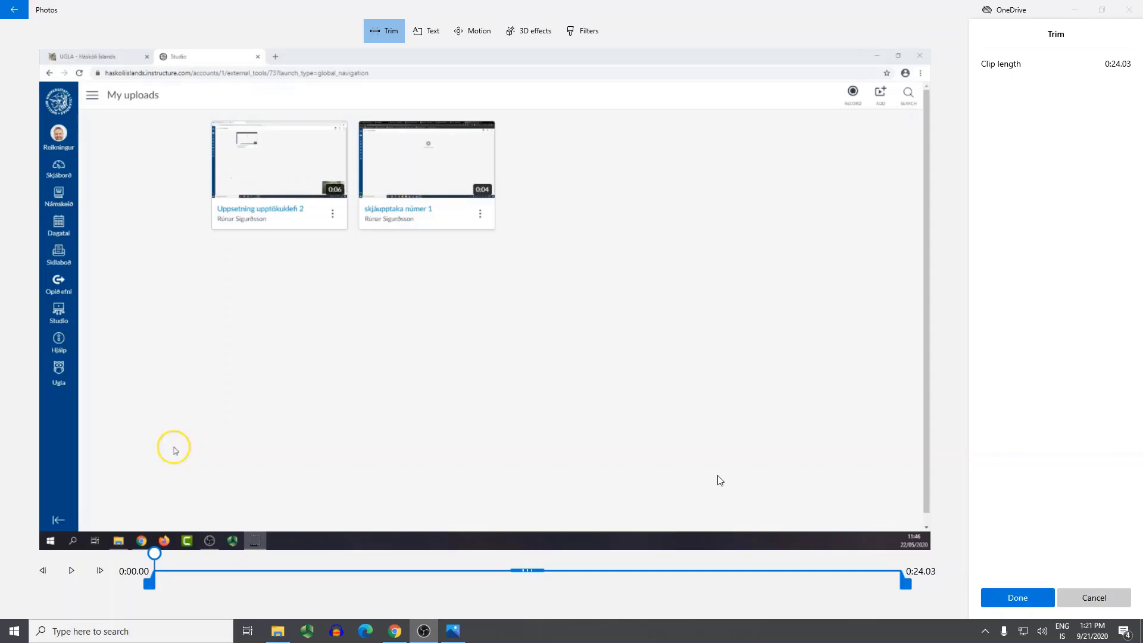
left_click_drag(150, 584, 260, 589)
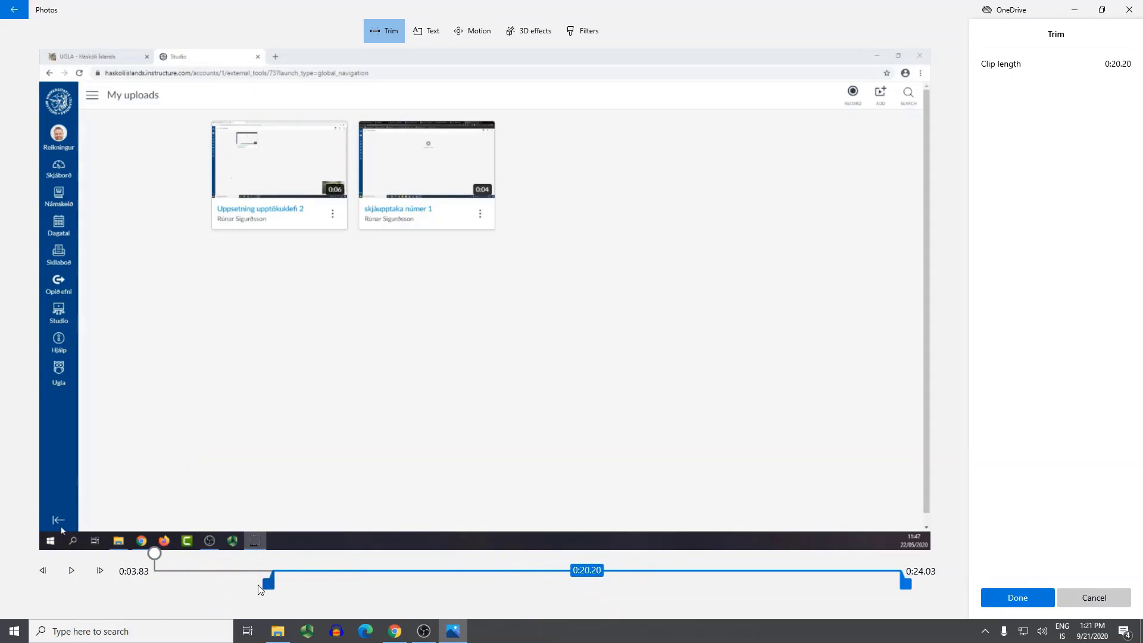
left_click_drag(906, 586, 714, 596)
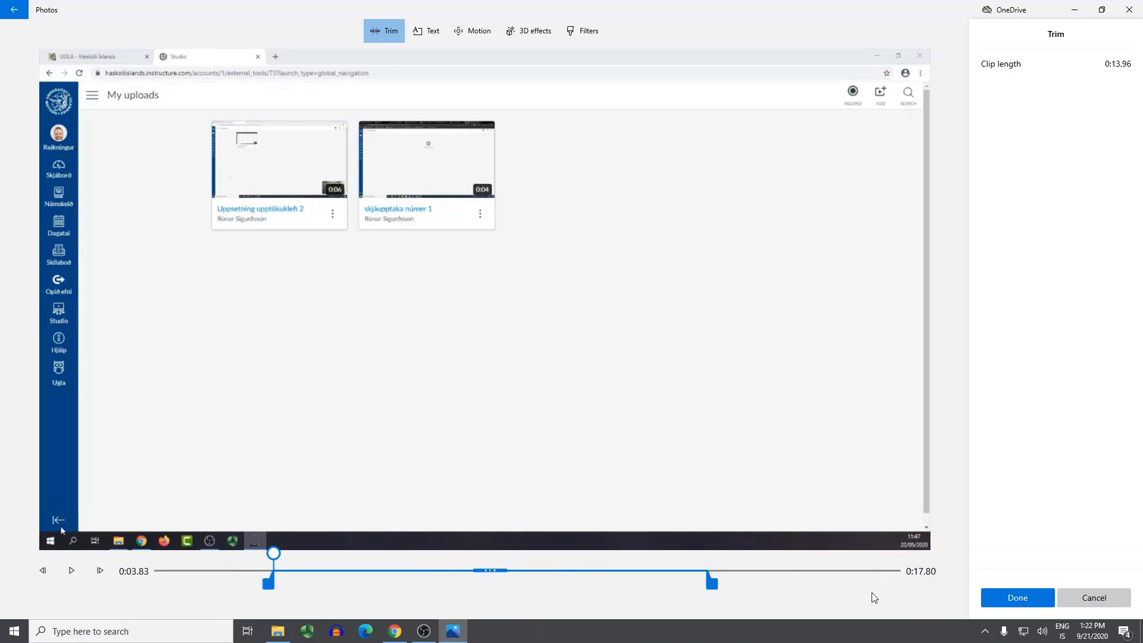
left_click(1020, 599)
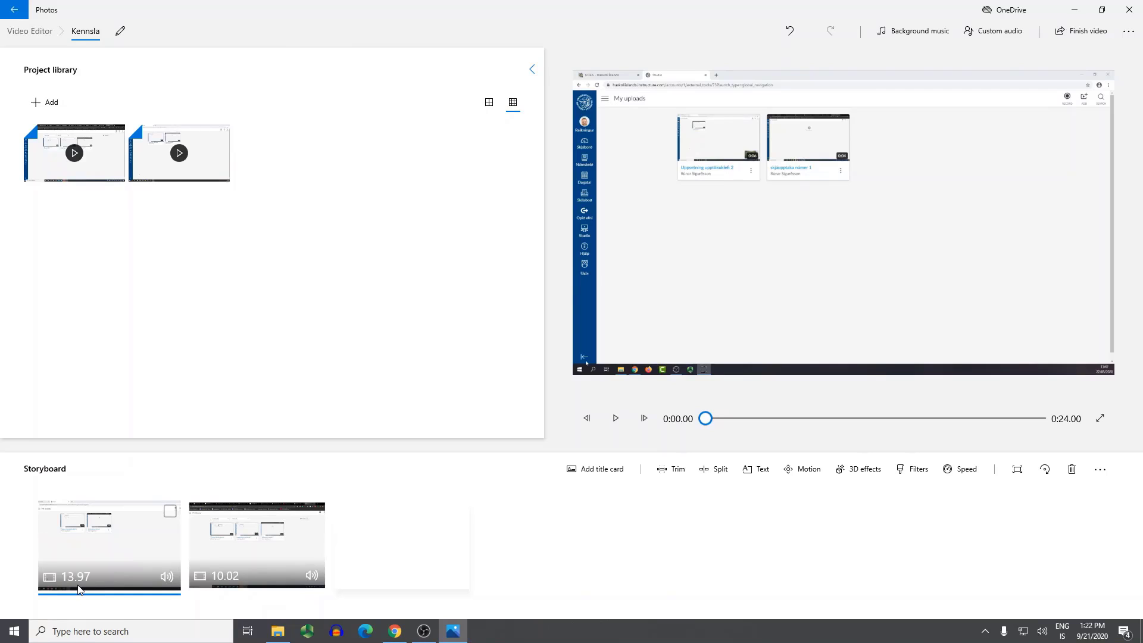
Split the second storyboard clip into two clips at about 0:05.43
left_click(259, 563)
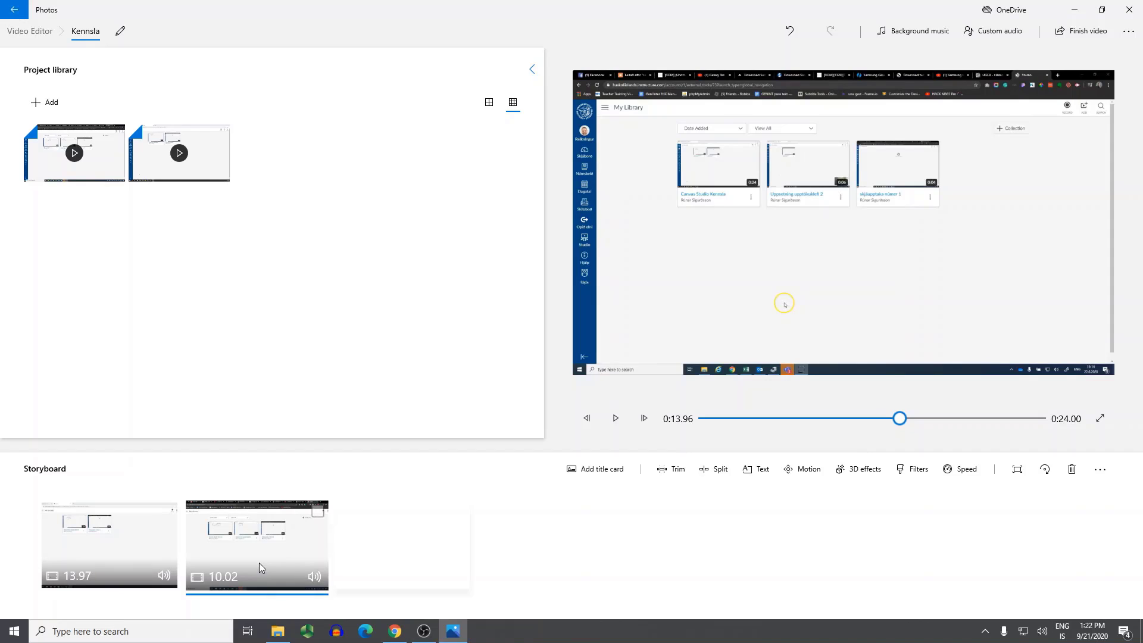
right_click(259, 562)
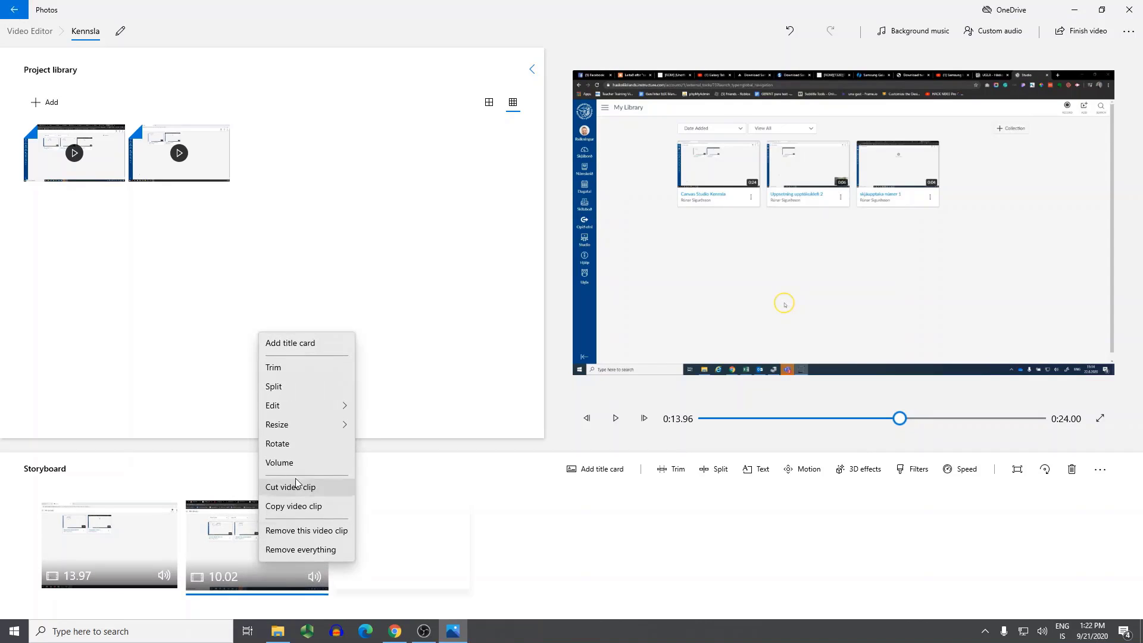
left_click(302, 387)
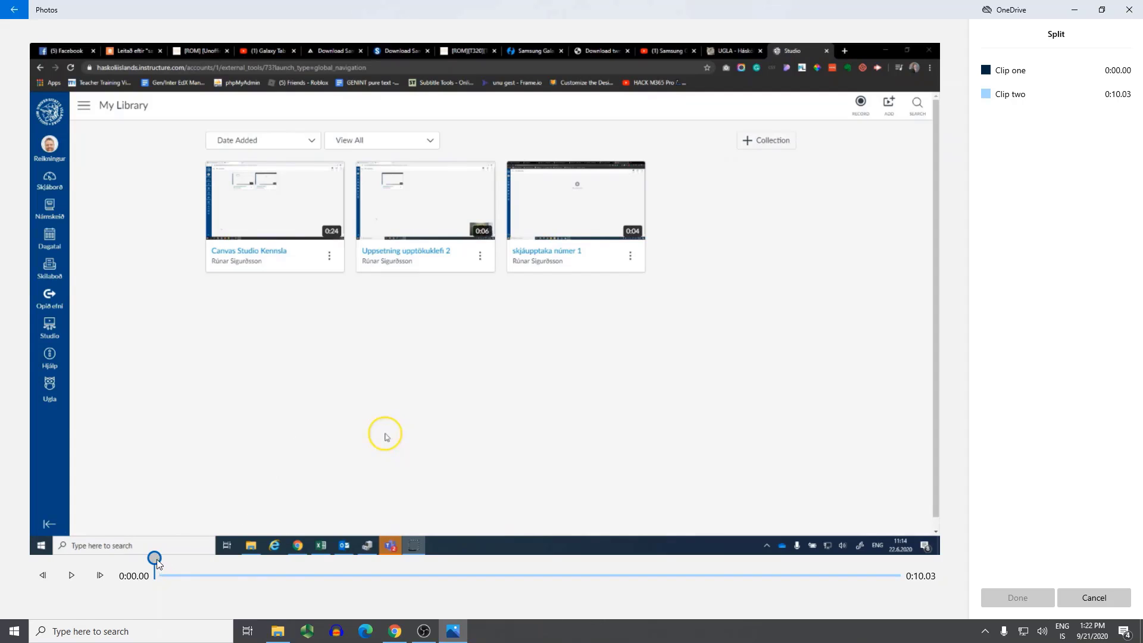
left_click_drag(155, 560, 565, 583)
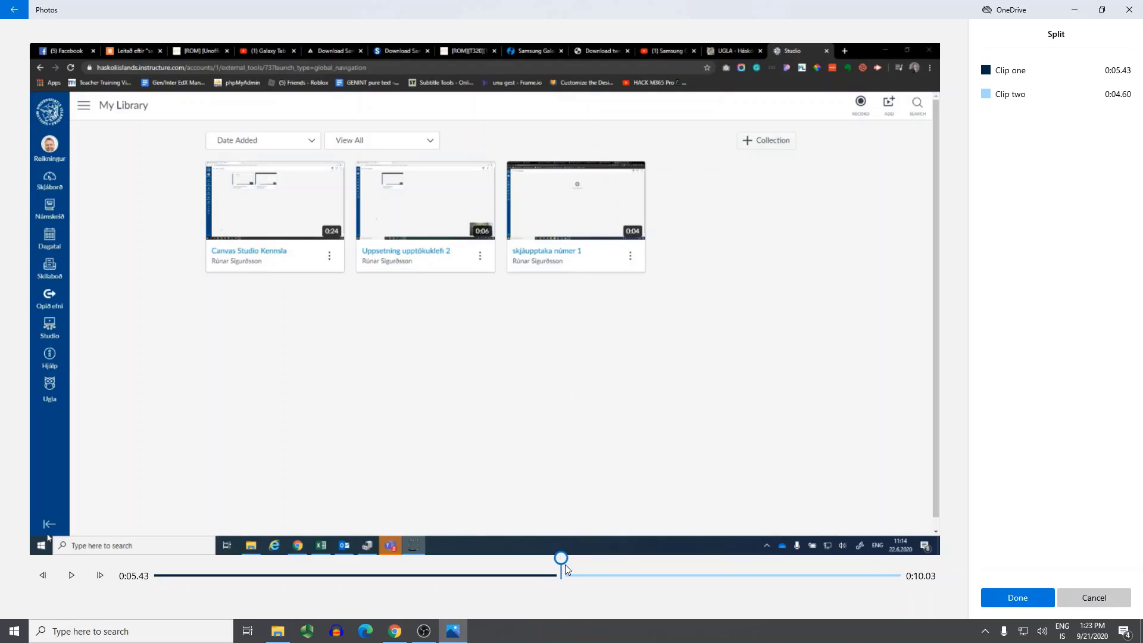
left_click(1024, 605)
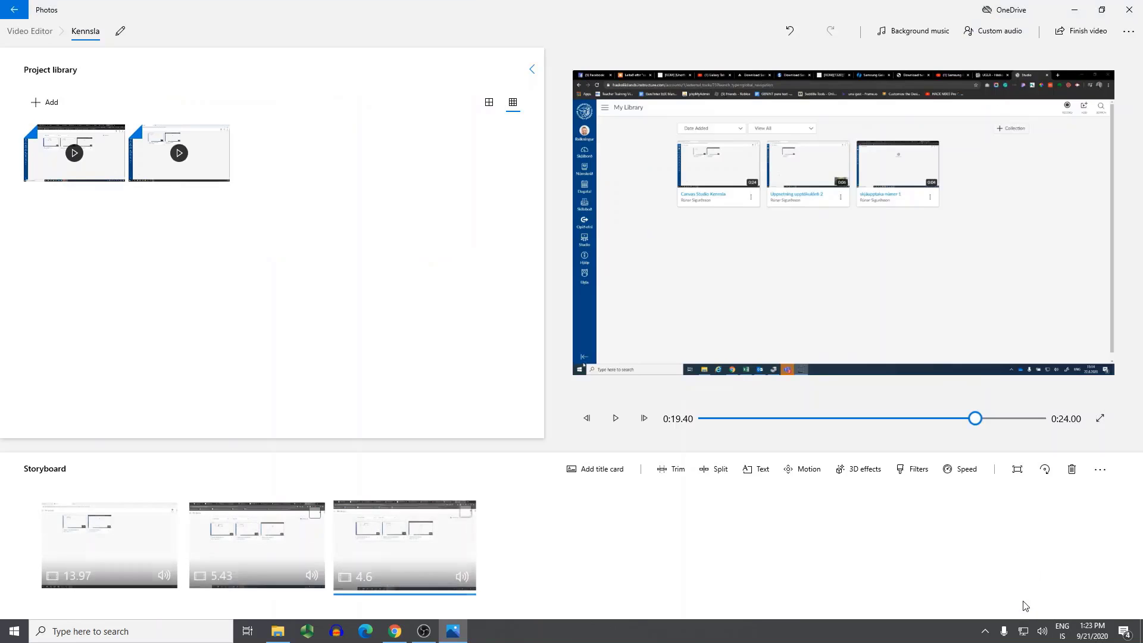
Compare the two parts of the split clip in the storyboard by selecting them in turn
left_click(289, 562)
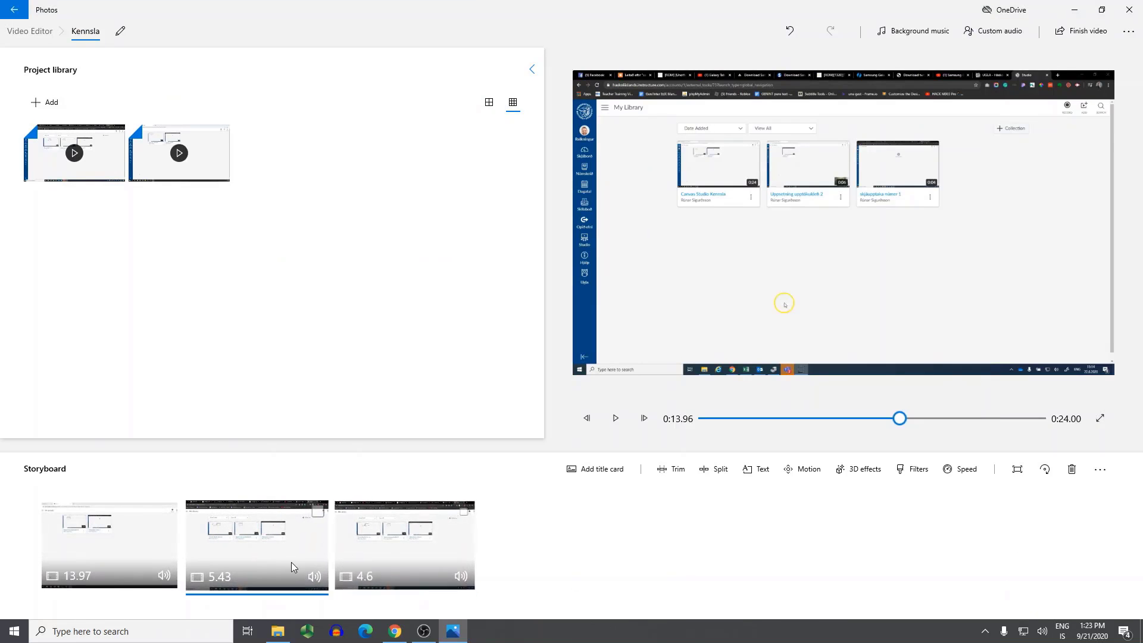
left_click(398, 563)
left_click(278, 561)
left_click(370, 559)
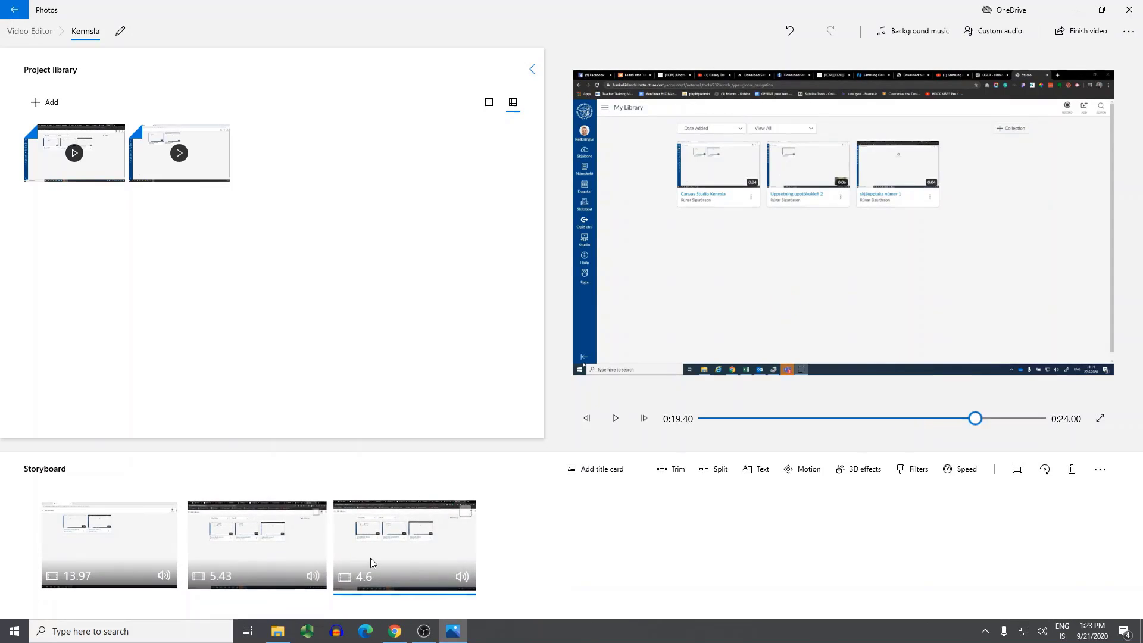
Trim the second storyboard clip so it ends at about 0:03.70
left_click(310, 557)
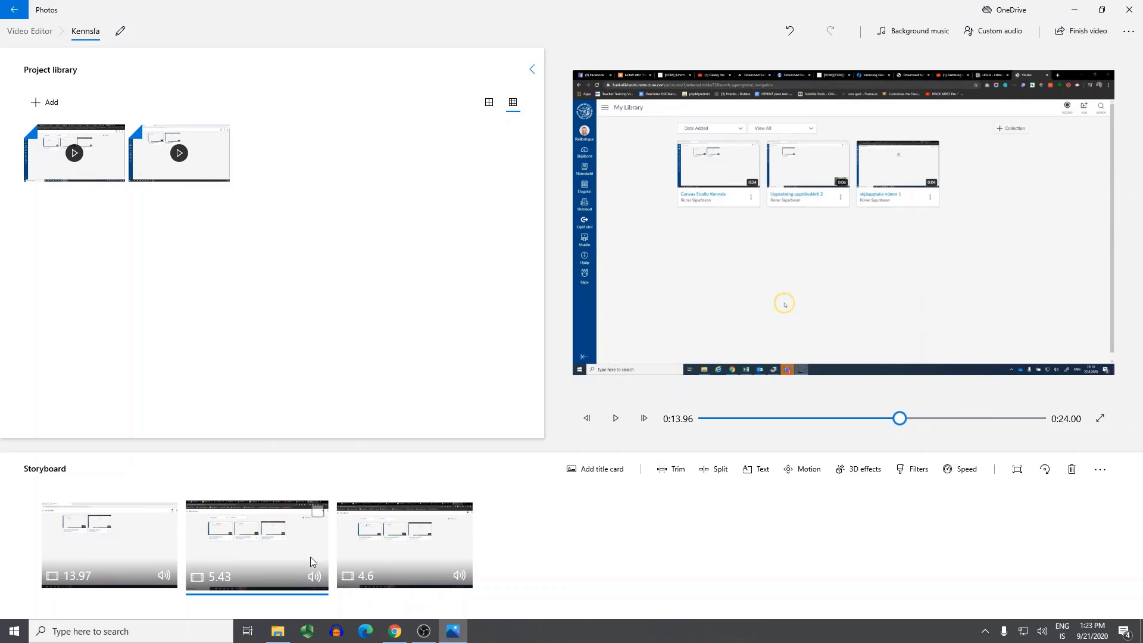
right_click(310, 557)
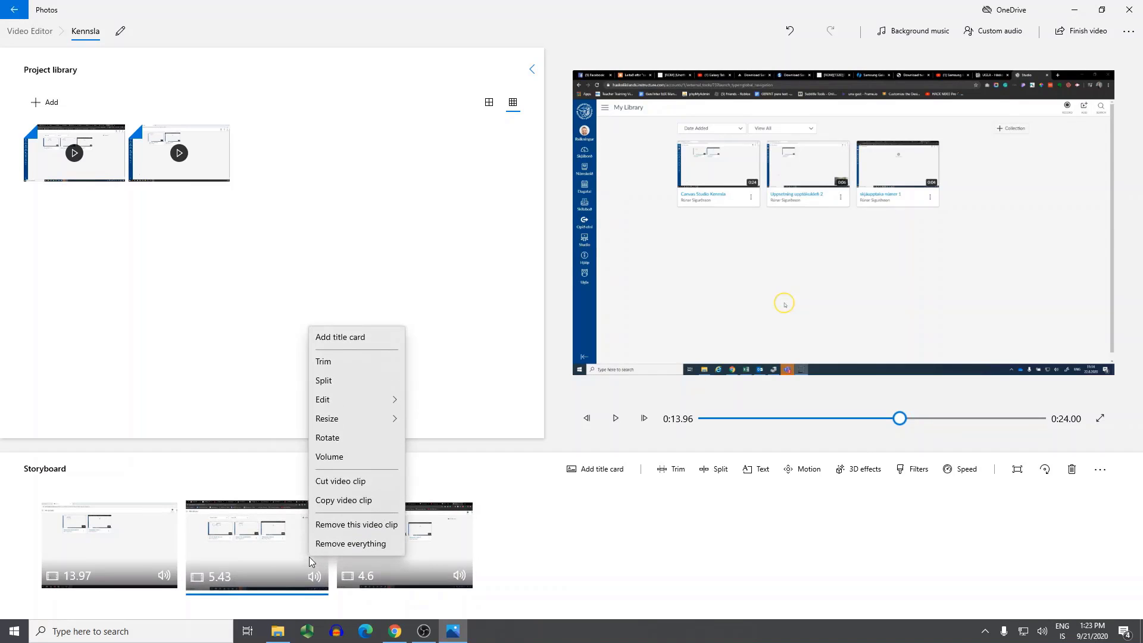
left_click(361, 367)
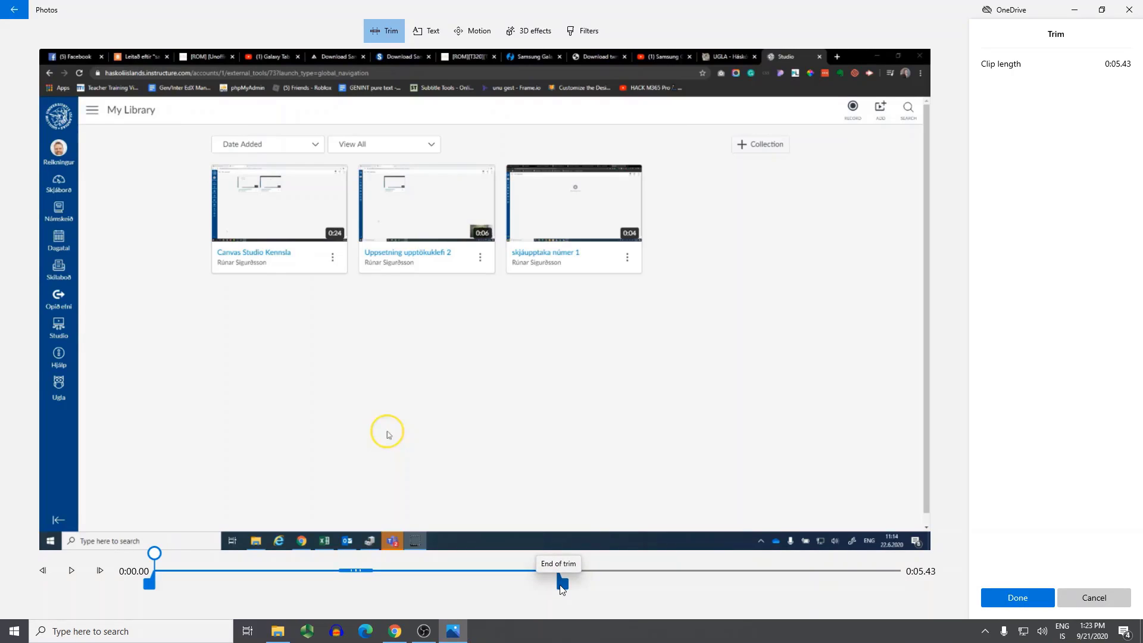
left_click_drag(563, 589, 442, 591)
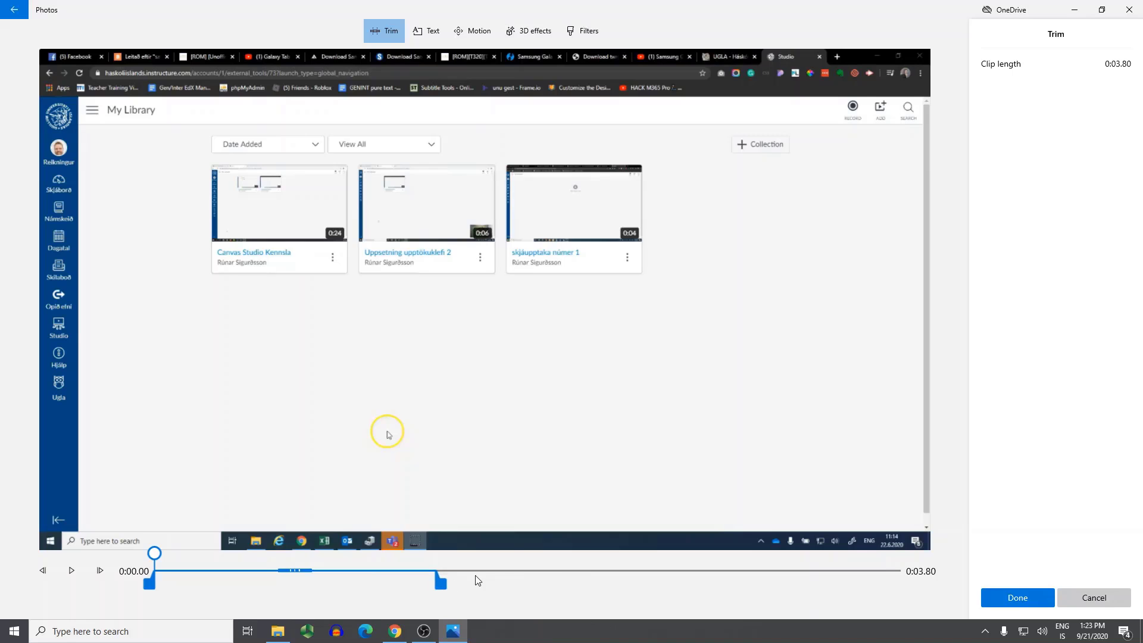
left_click_drag(441, 583, 434, 583)
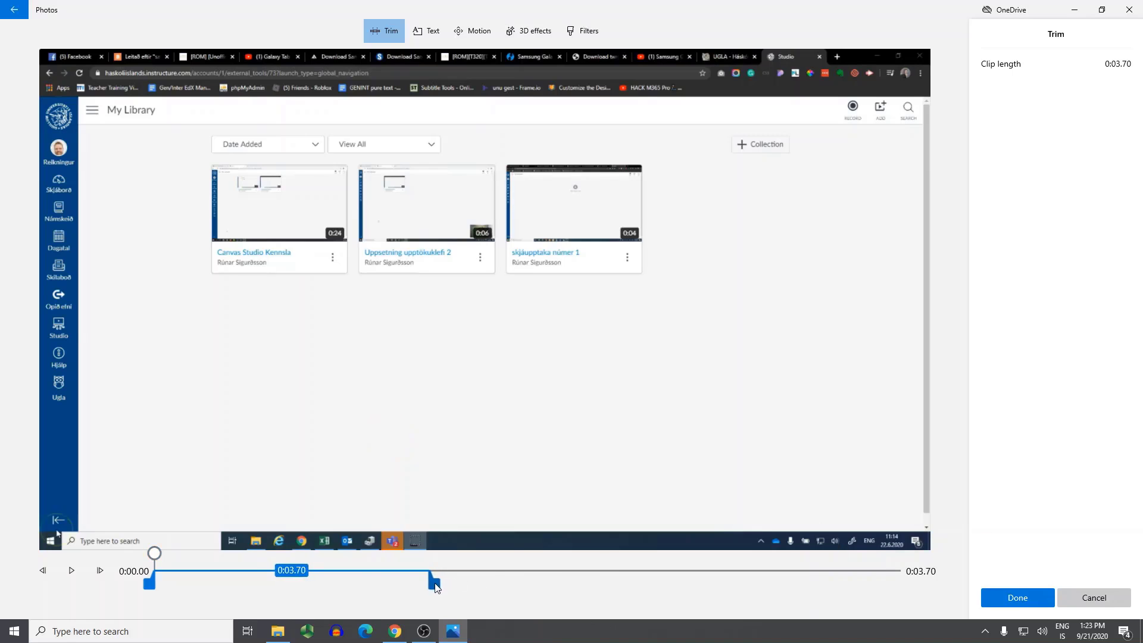
left_click(1031, 603)
Trim the third storyboard clip so it starts at about 0:06.50, keeping its end at 0:10.03
left_click(441, 556)
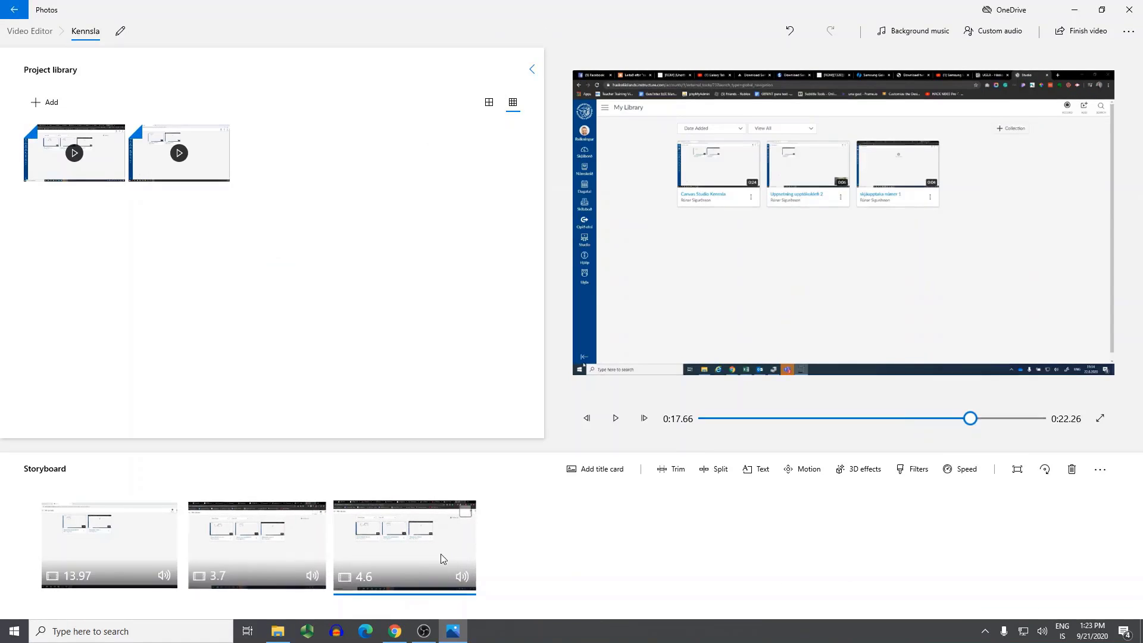
right_click(441, 554)
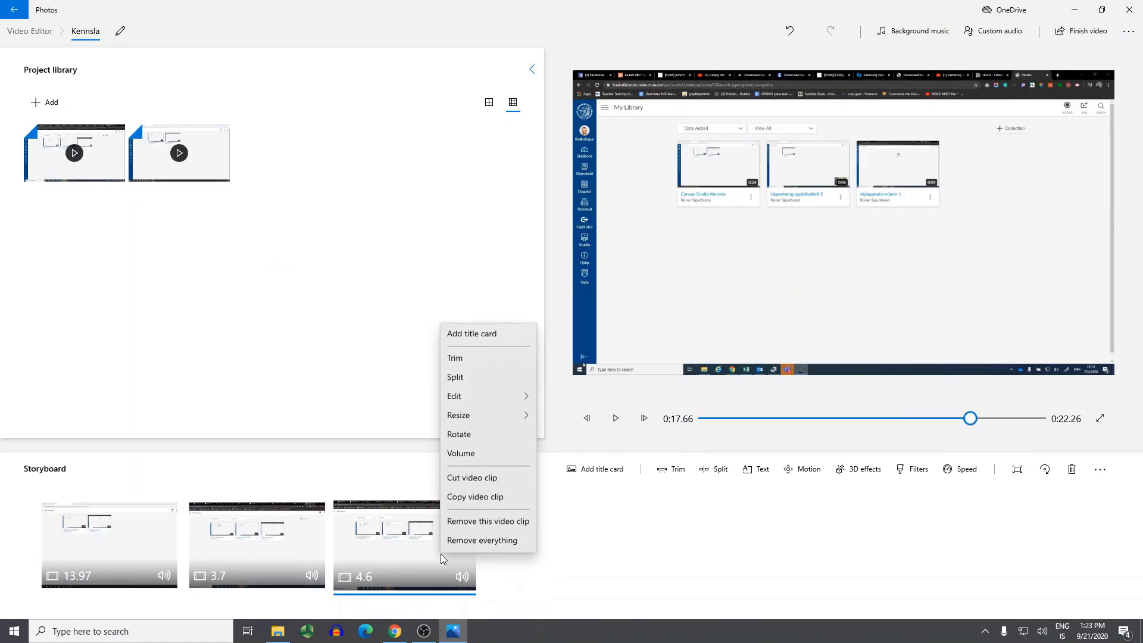
left_click(485, 364)
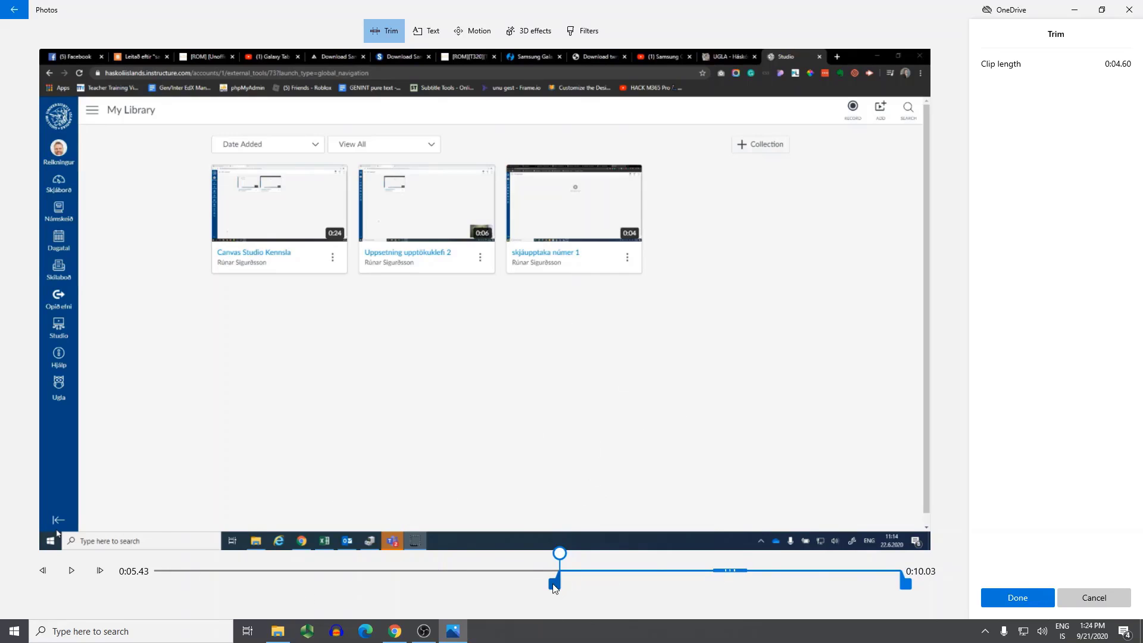
left_click_drag(556, 586, 622, 604)
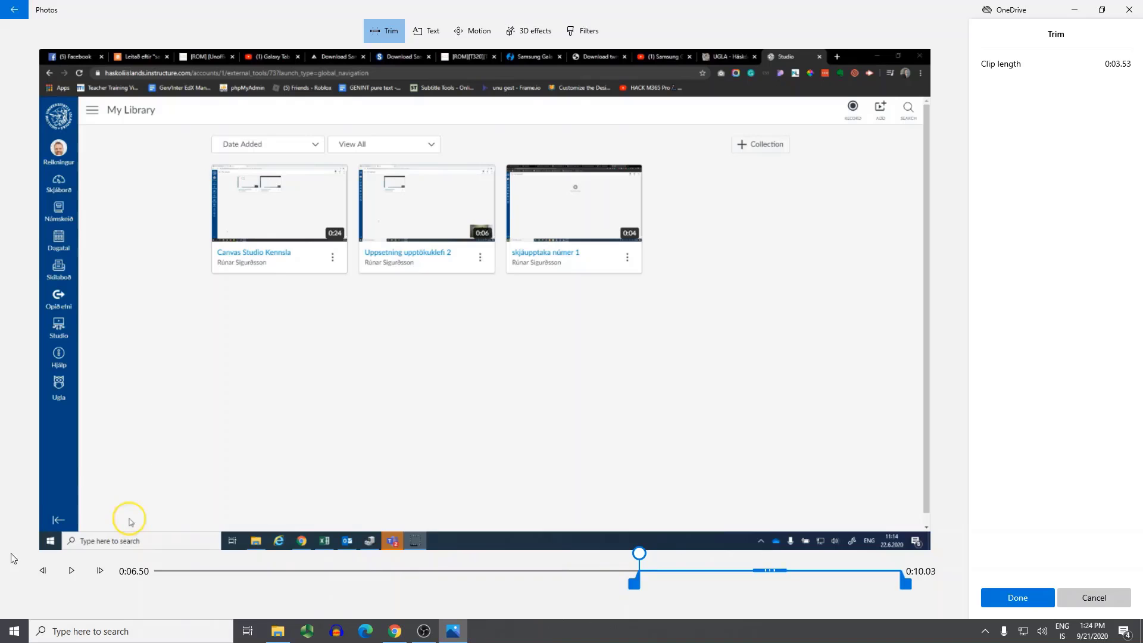
left_click(1017, 598)
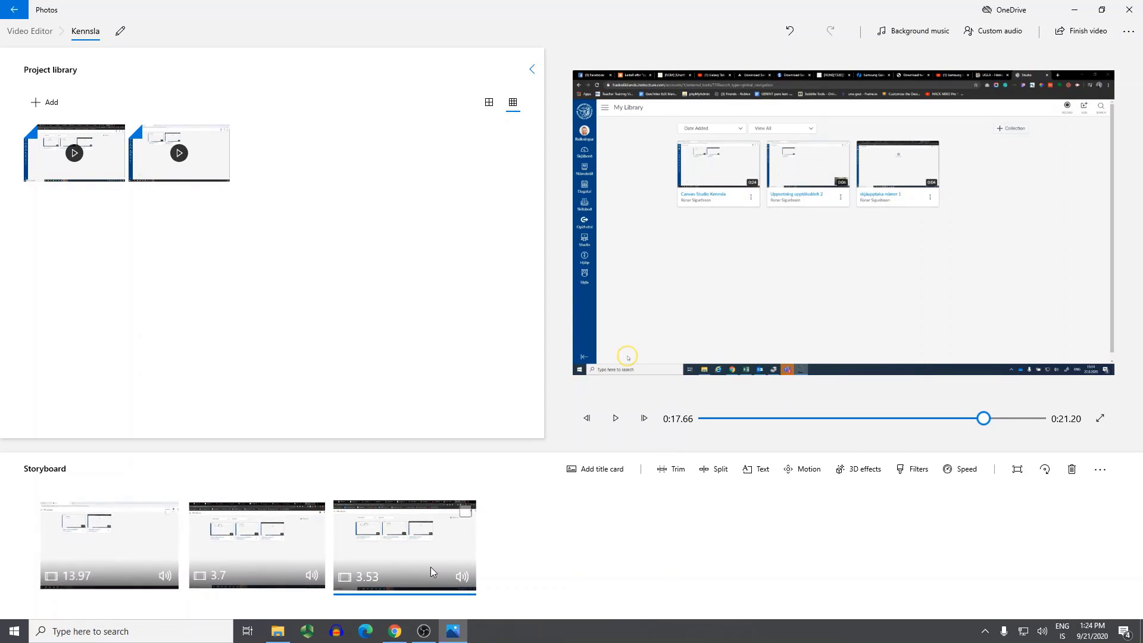
Review the trim range of the first storyboard clip and return to the storyboard
left_click(140, 556)
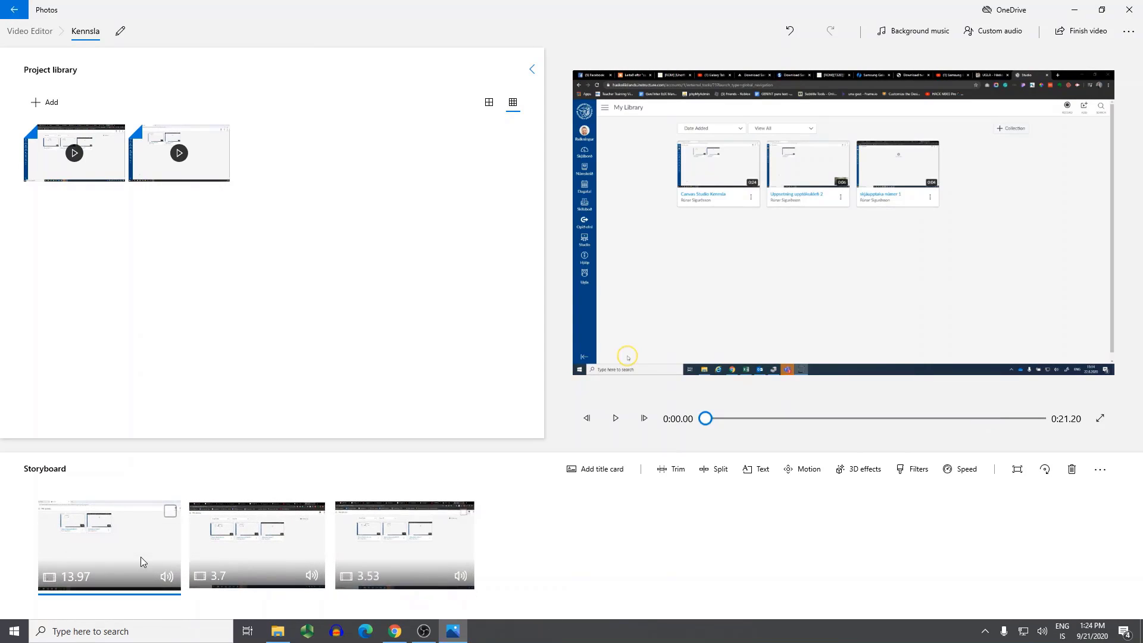
right_click(141, 556)
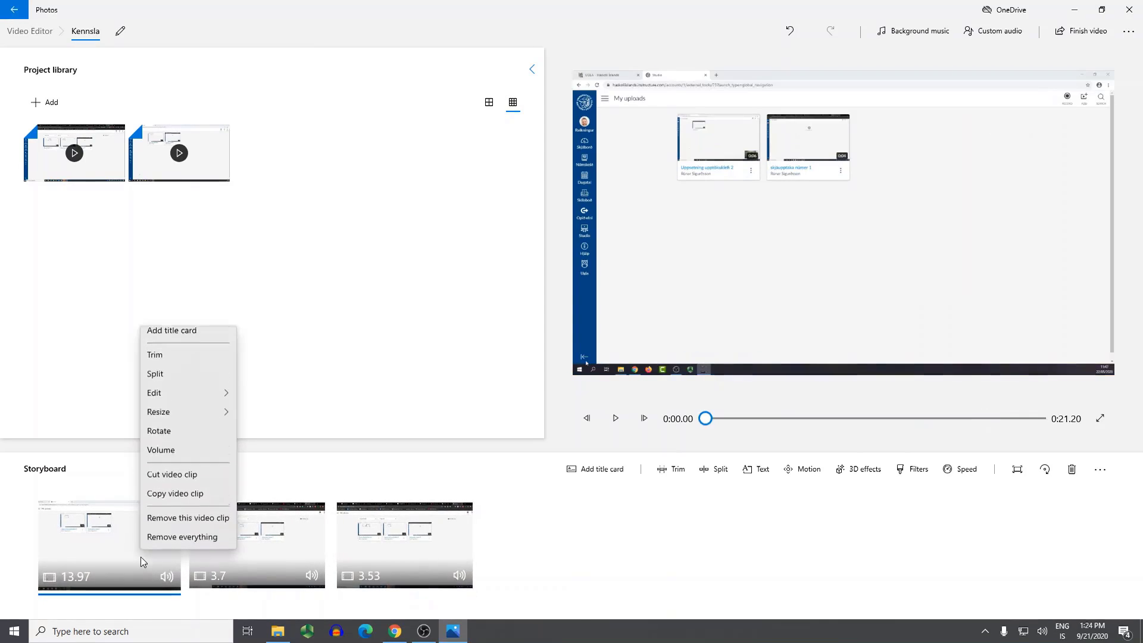
left_click(180, 361)
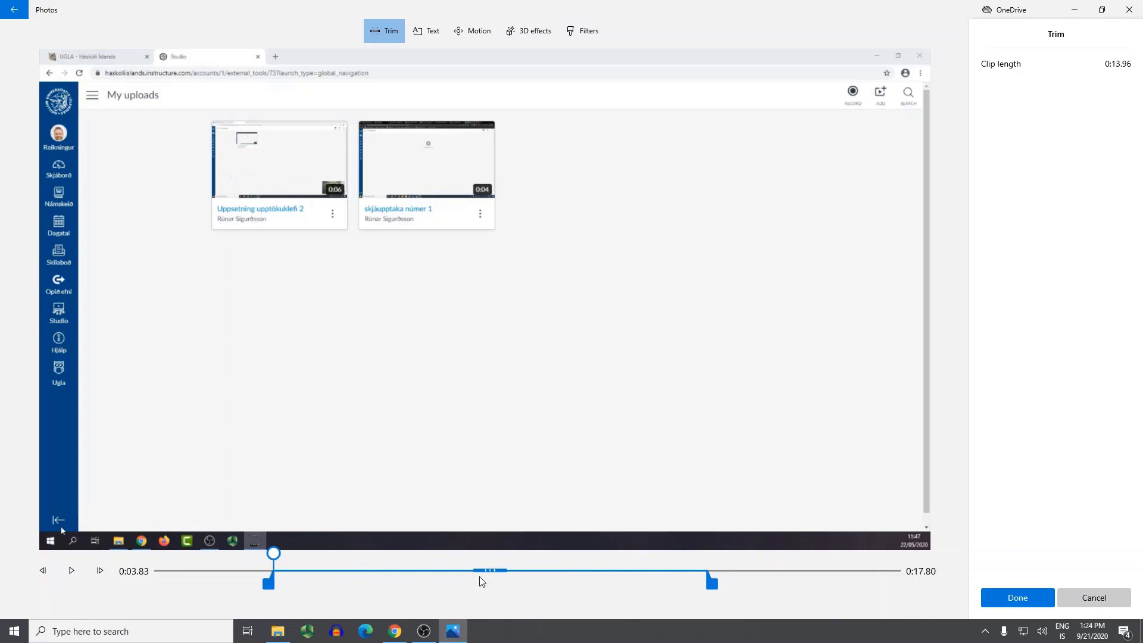
left_click(1039, 605)
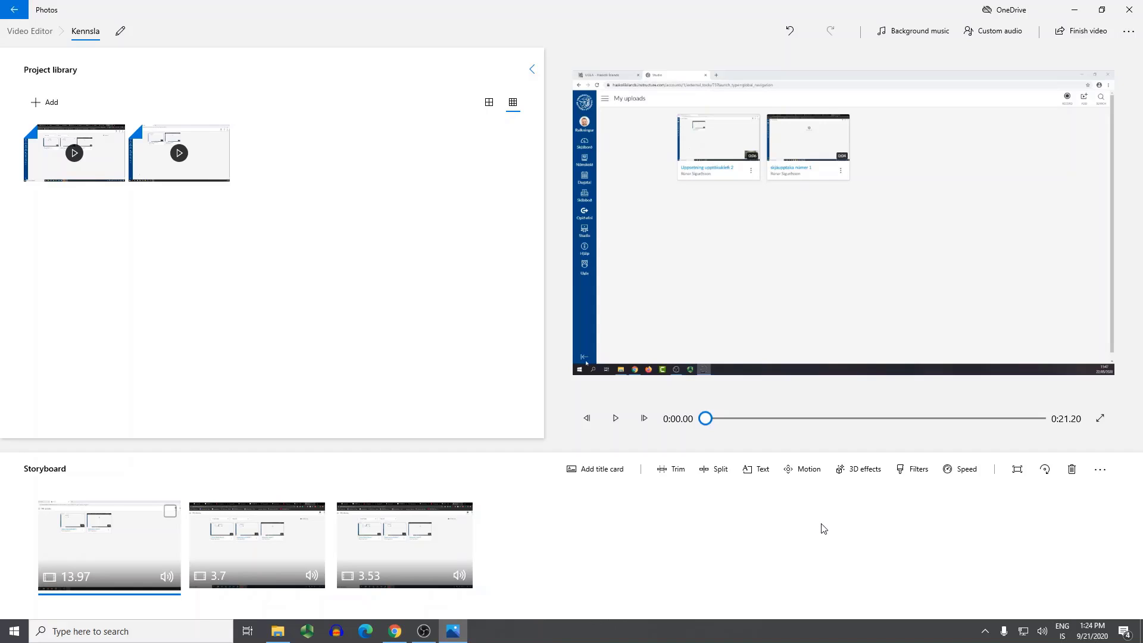
Export the finished video in High 1080p quality as Kennsla to the folder with the source clips, and close the editor
left_click(1083, 37)
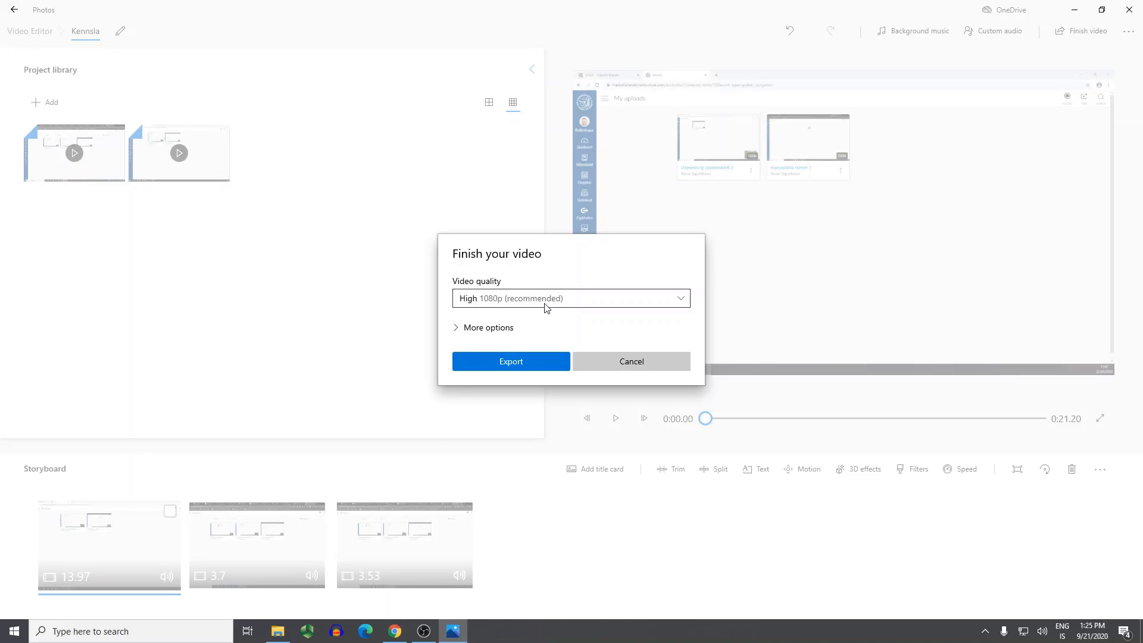
left_click(552, 367)
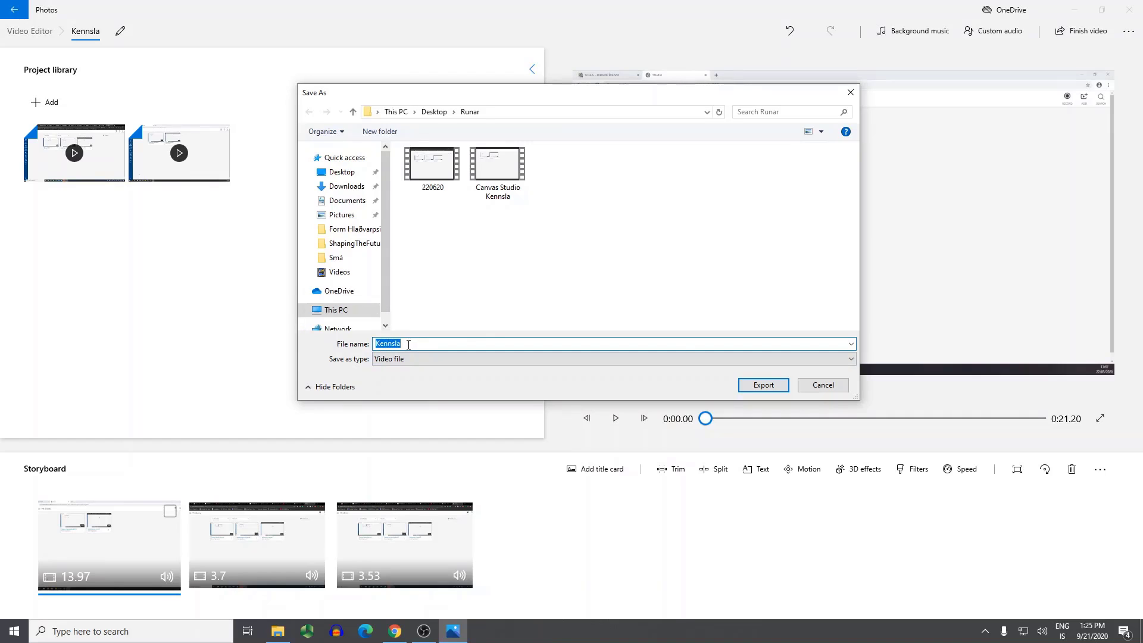
left_click(773, 388)
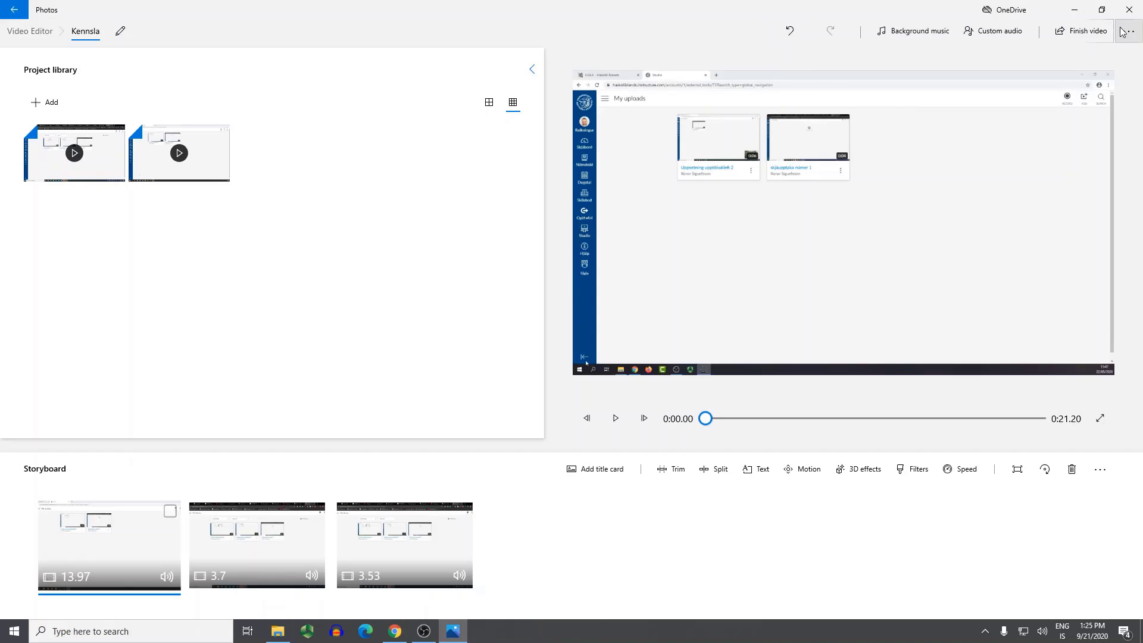
left_click(1130, 9)
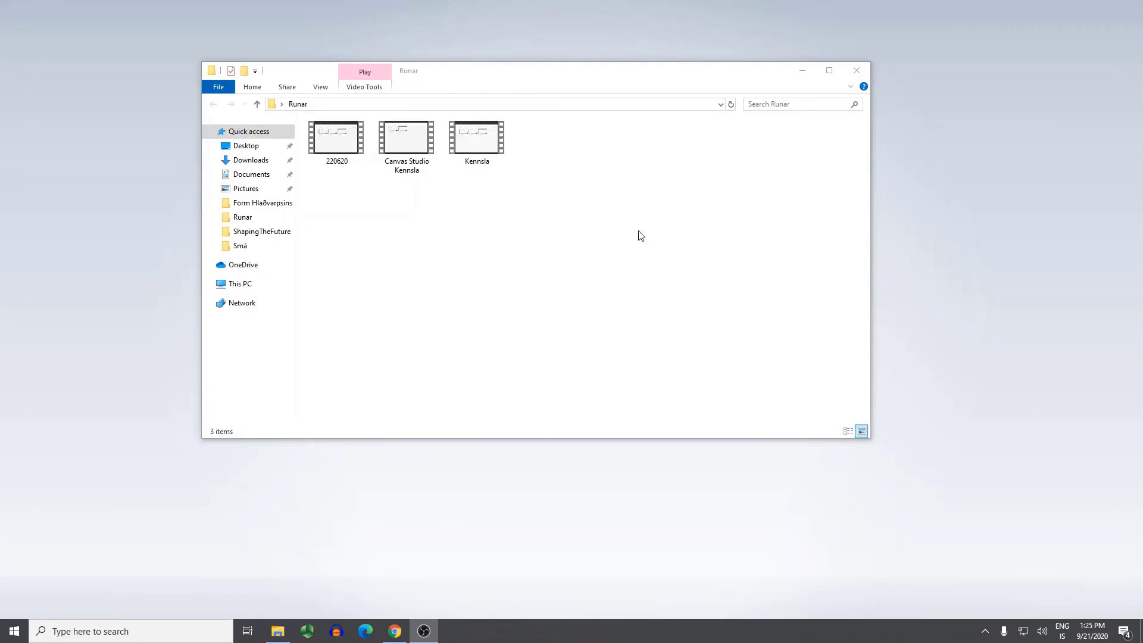